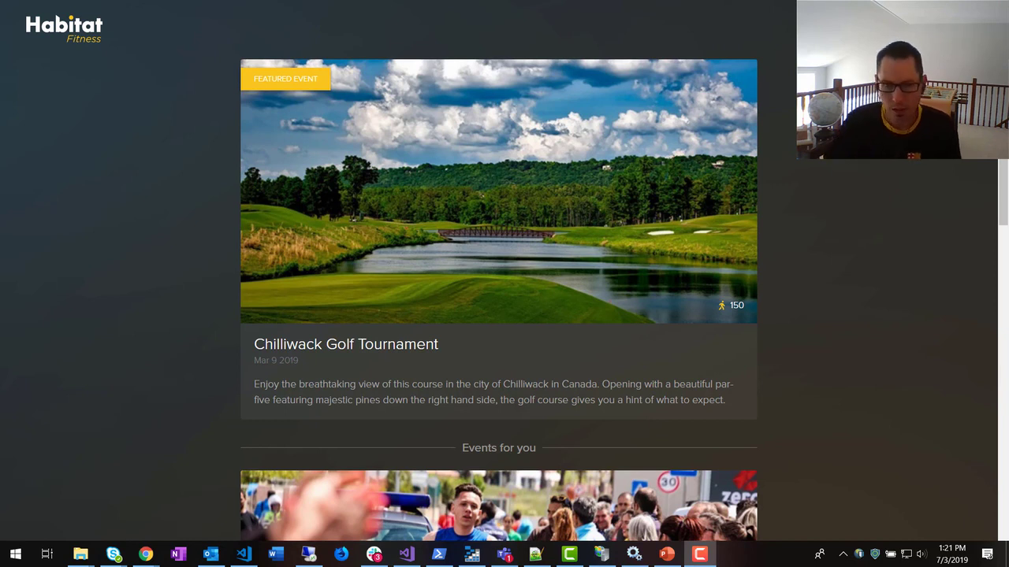
View the Chilliwack Golf Tournament event details and leave the event page
left_click(316, 354)
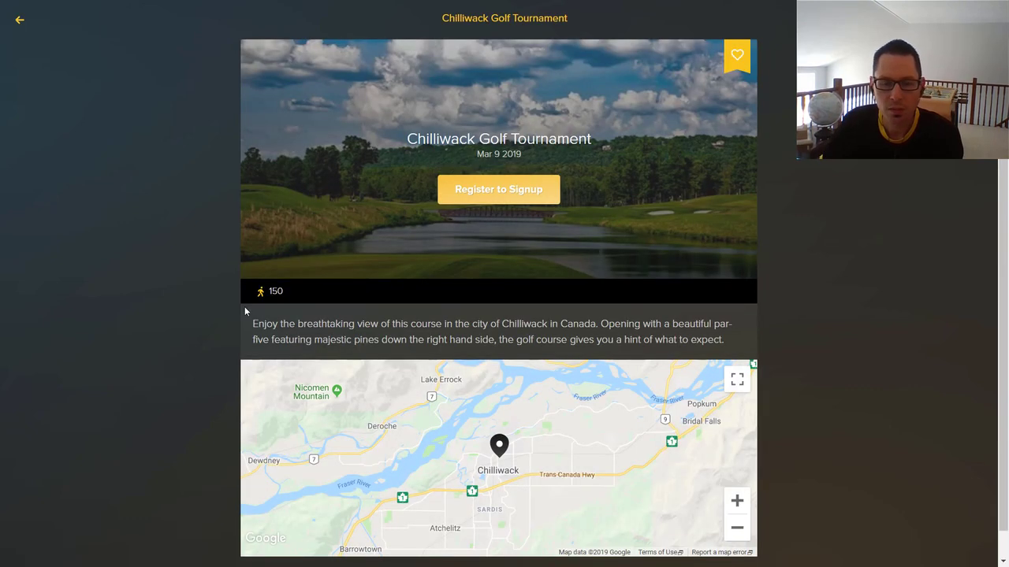
left_click(22, 24)
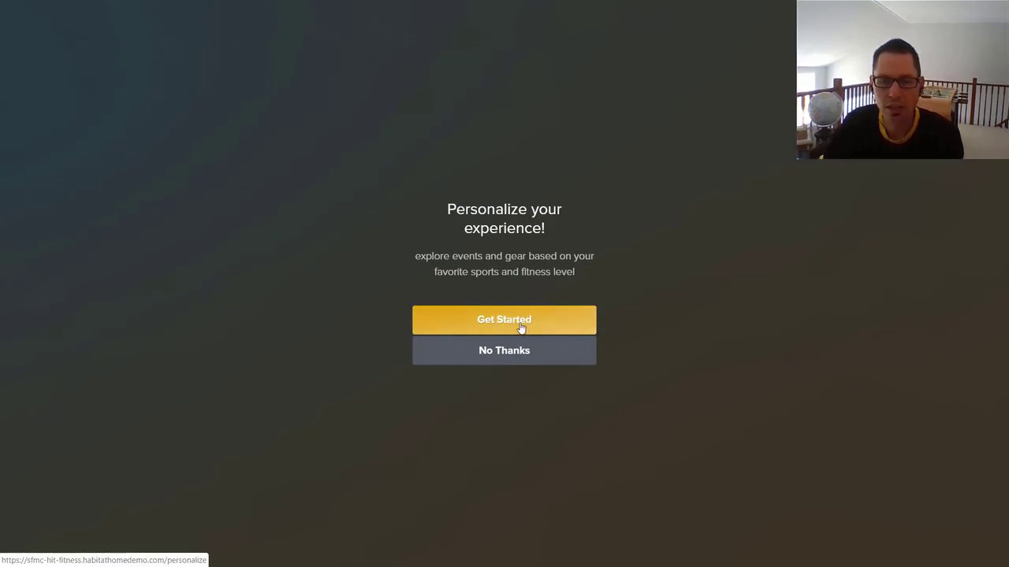
Get started with personalization, choosing Basketball as the favorite sport with the skill level at Expert, and continue to demographics
left_click(482, 320)
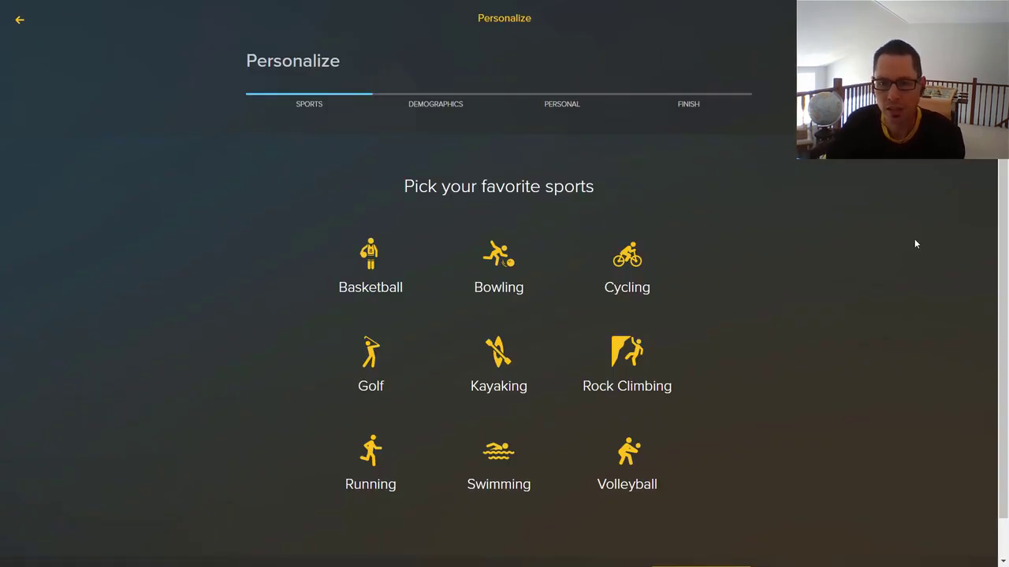
scroll(867, 268, "down", 1)
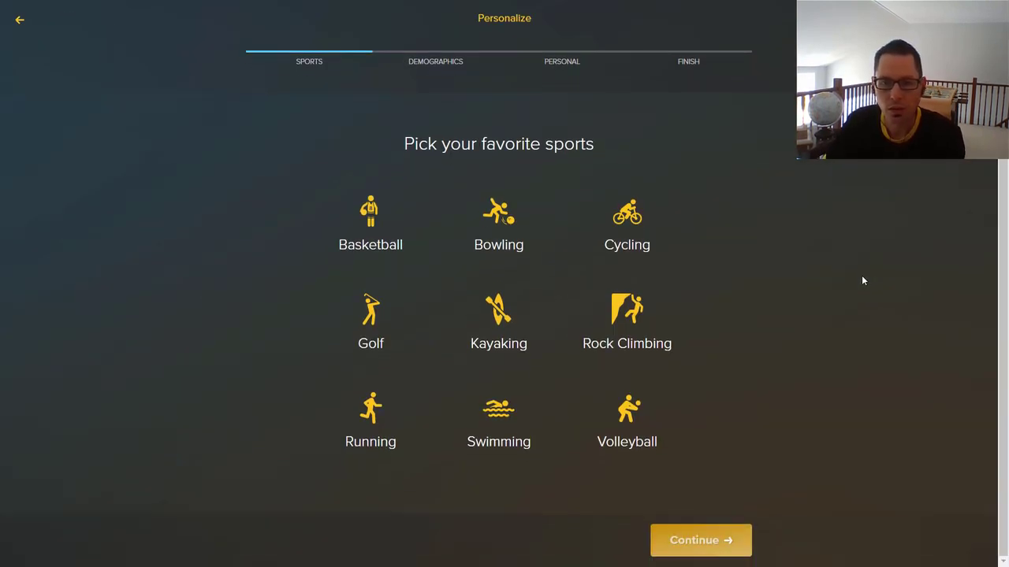
left_click(365, 234)
scroll(449, 496, "down", 2)
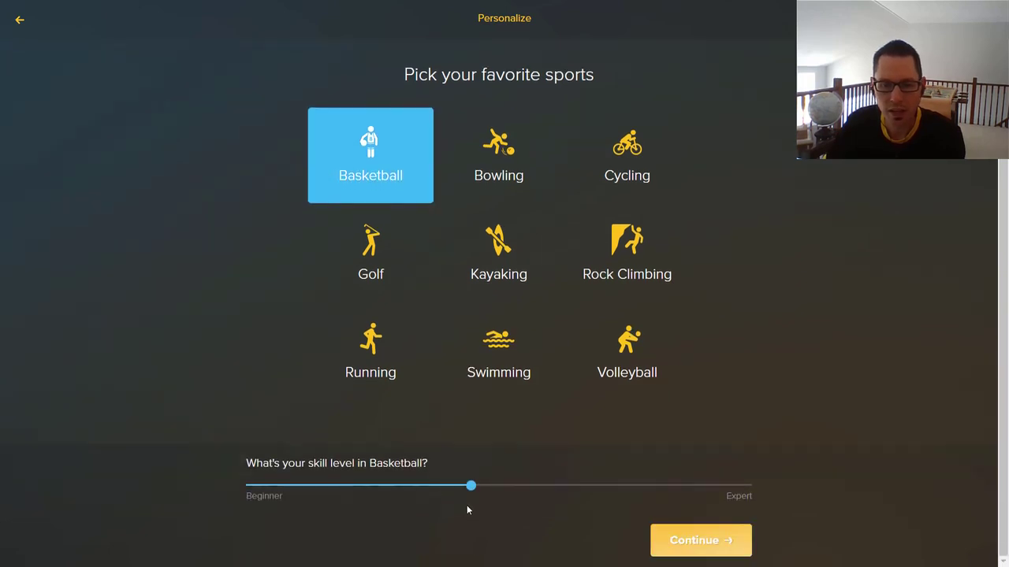
left_click_drag(470, 485, 753, 509)
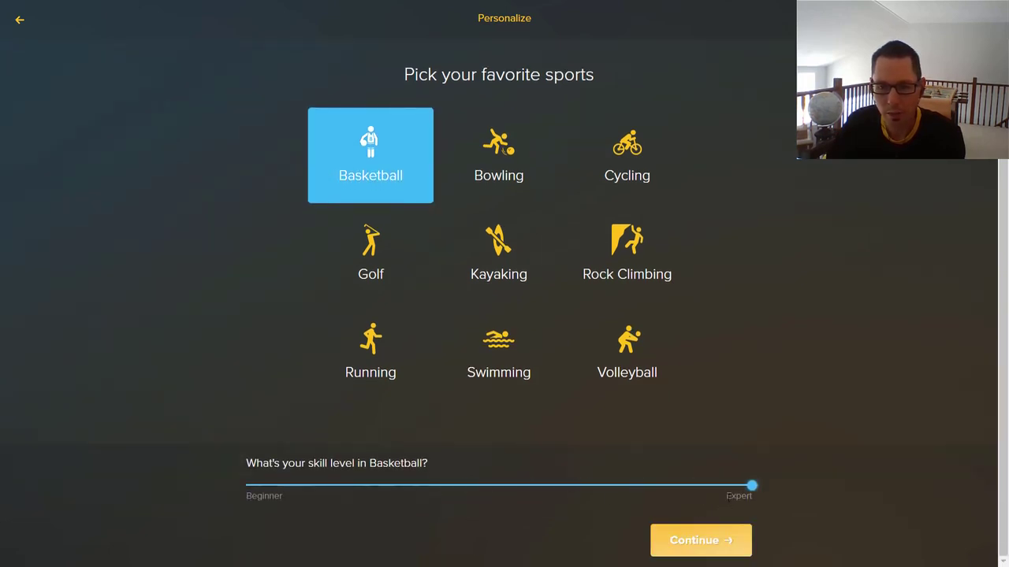
left_click(706, 544)
Set the gender to "Prefer not to say" and the age to "from 35 to 50", and continue to the account details
left_click(463, 327)
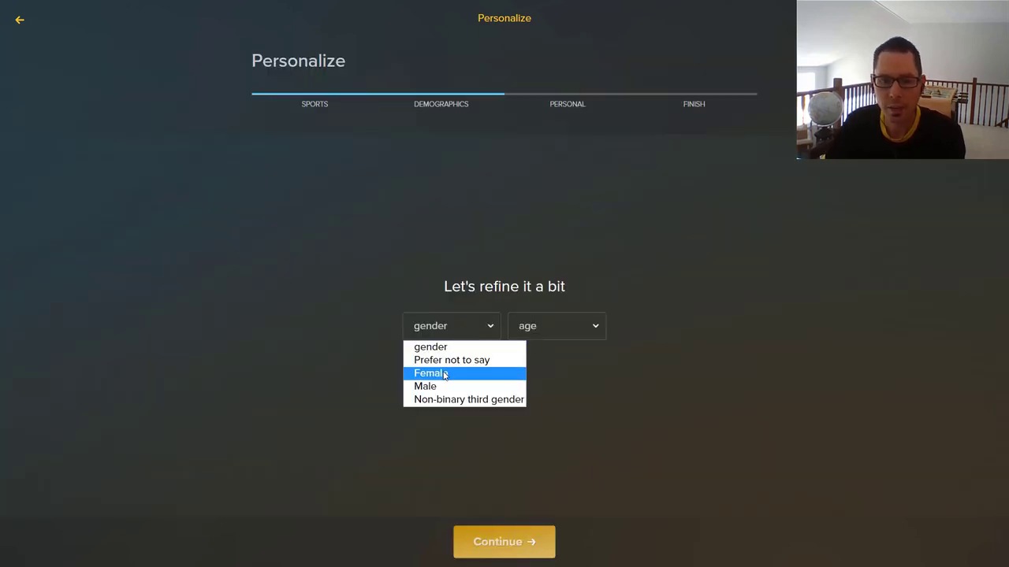
left_click(451, 360)
left_click(565, 329)
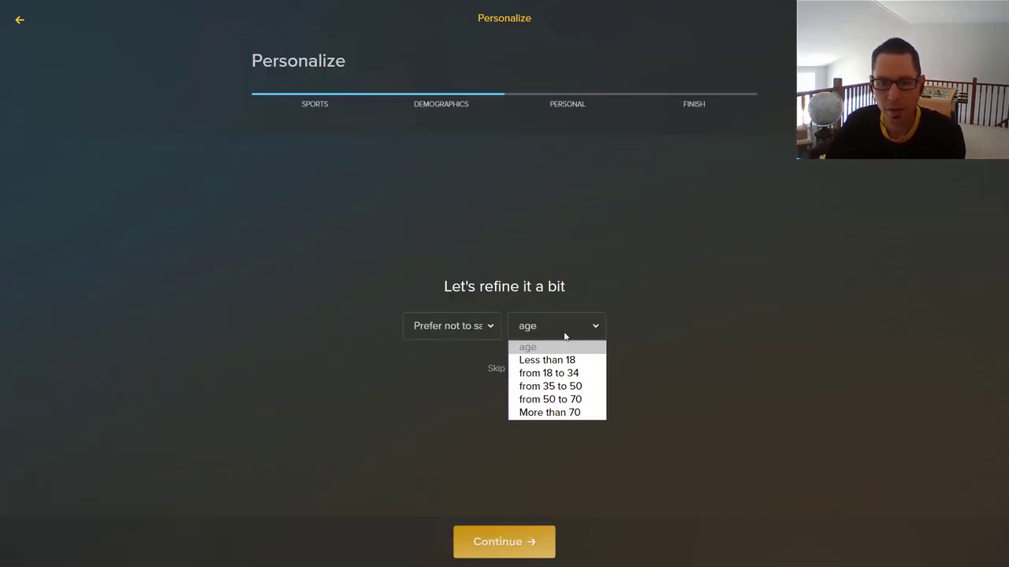
left_click(561, 386)
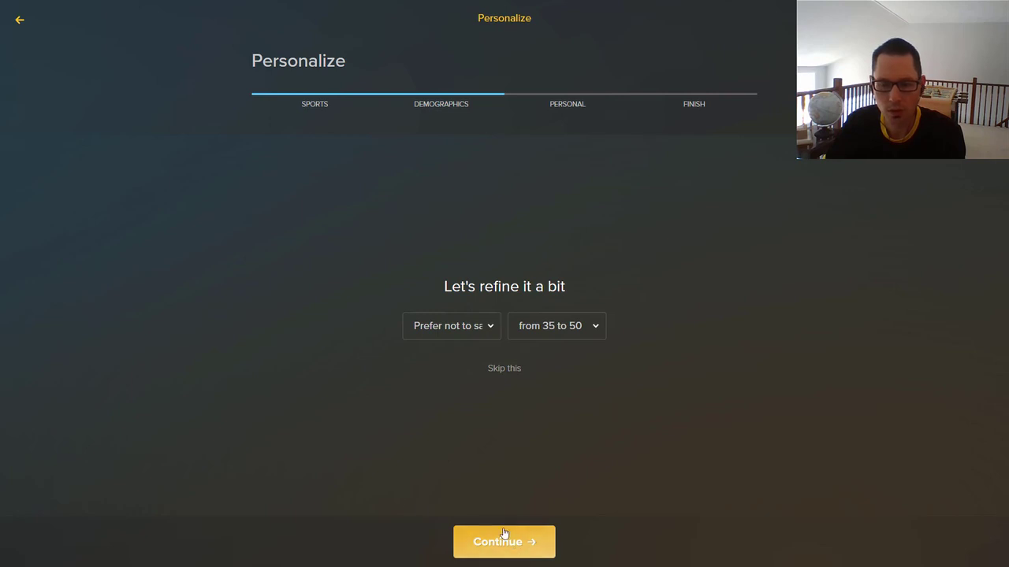
left_click(482, 543)
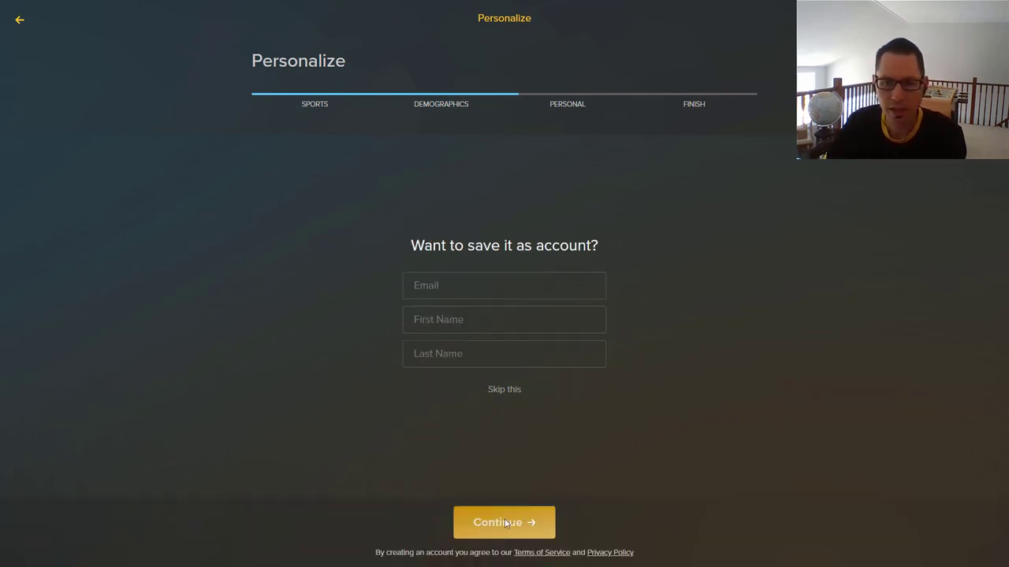
Save the preferences as an account with the visitor's e-mail, first name and last name, and complete the personalization
left_click(497, 295)
type("example@example")
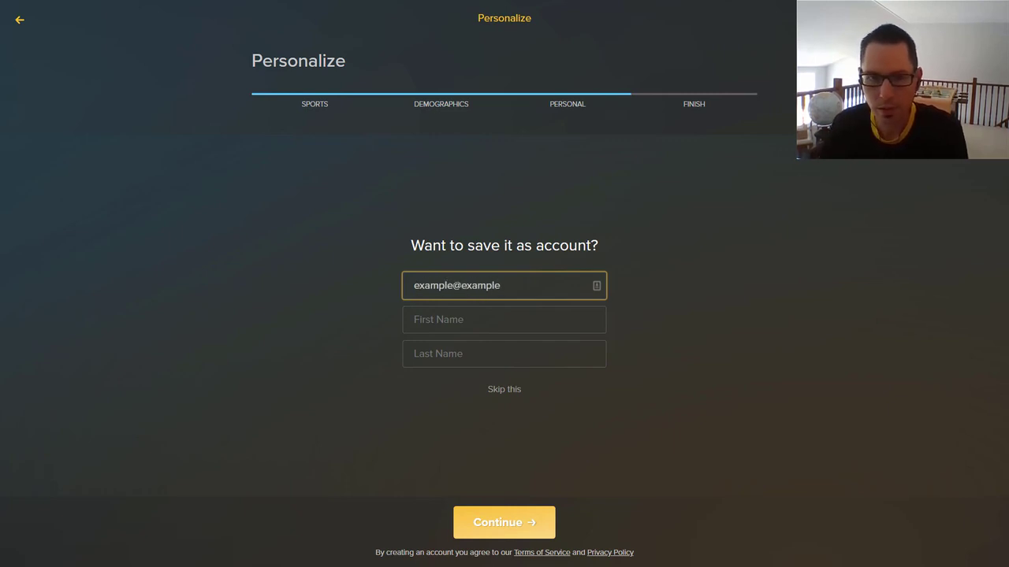
type(".c")
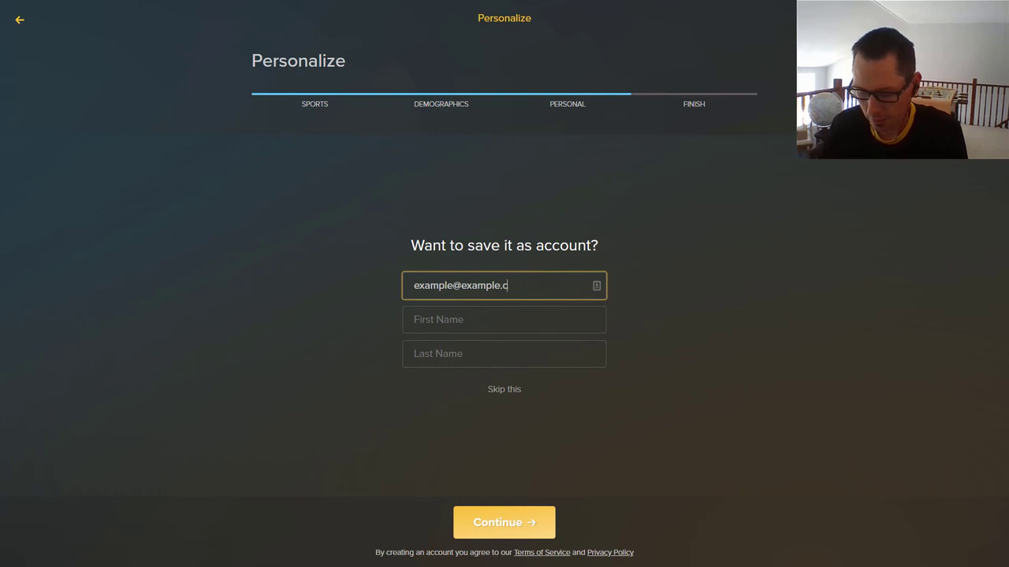
type("om")
key("Tab")
type("First")
key("Tab")
type("Last")
left_click(511, 533)
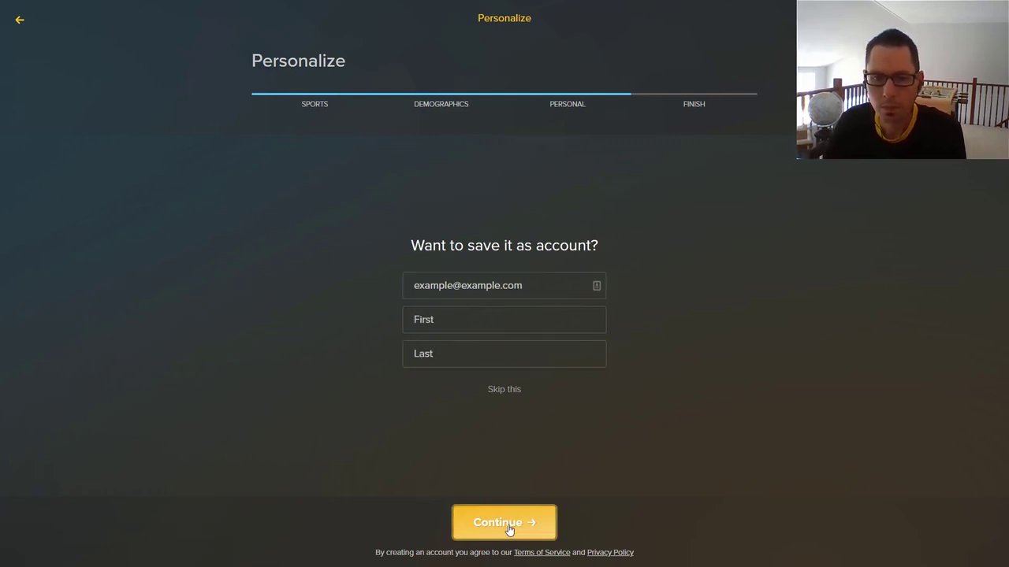
left_click(520, 542)
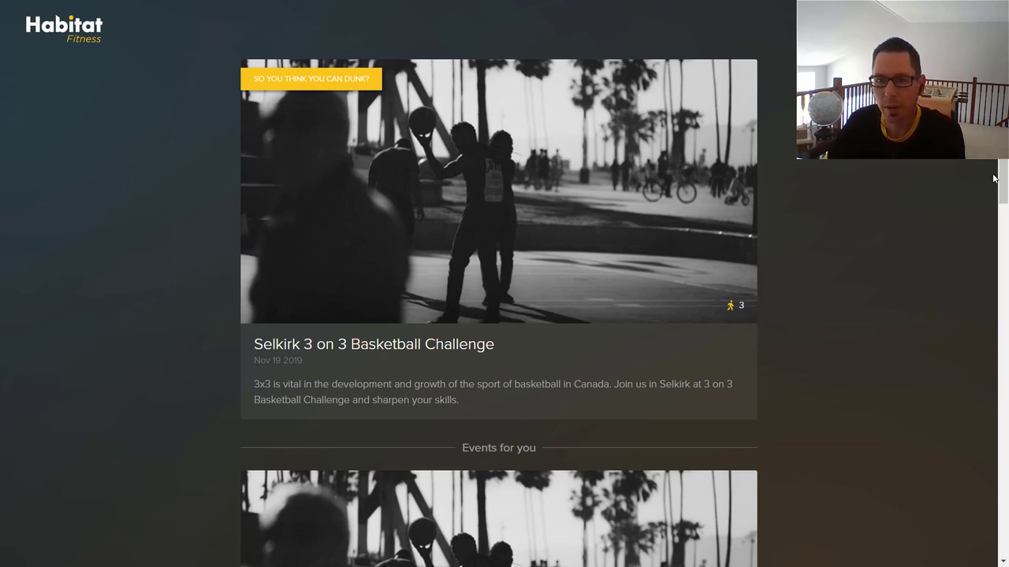
Sign up for the featured Selkirk 3 on 3 Basketball Challenge, confirm the registration and return to the home page
left_click_drag(1003, 183, 961, 506)
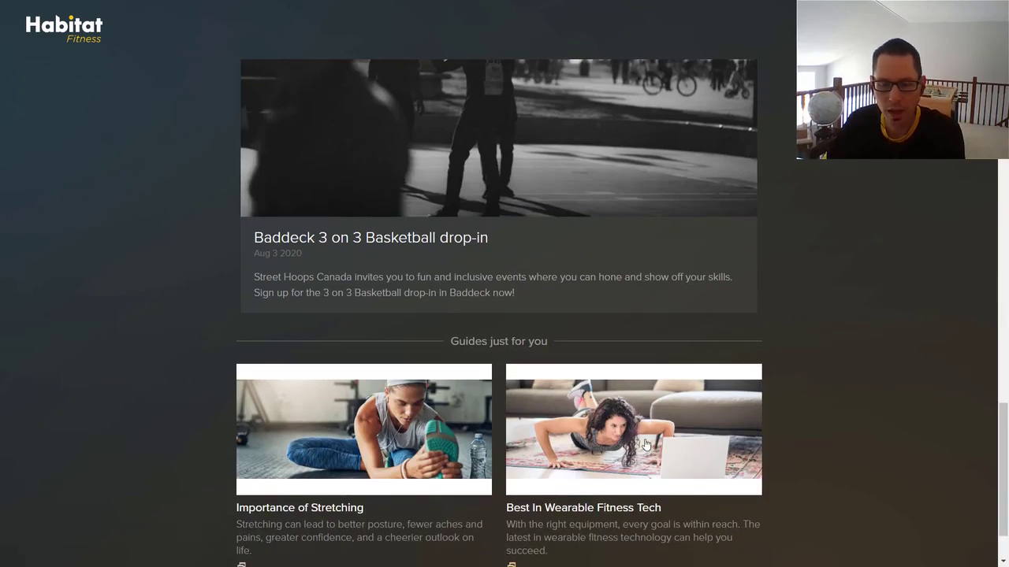
scroll(908, 197, "up", 15)
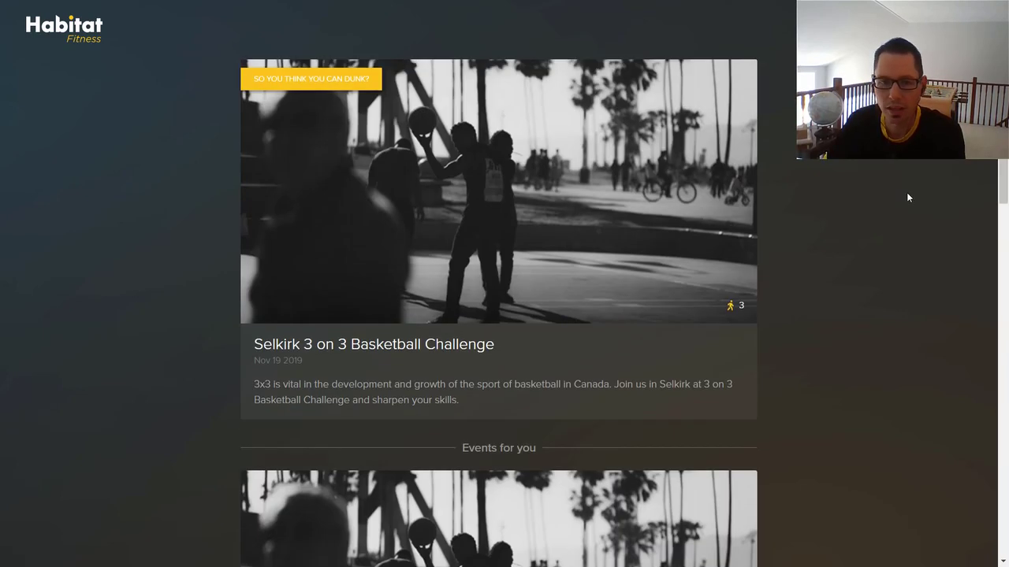
left_click(347, 347)
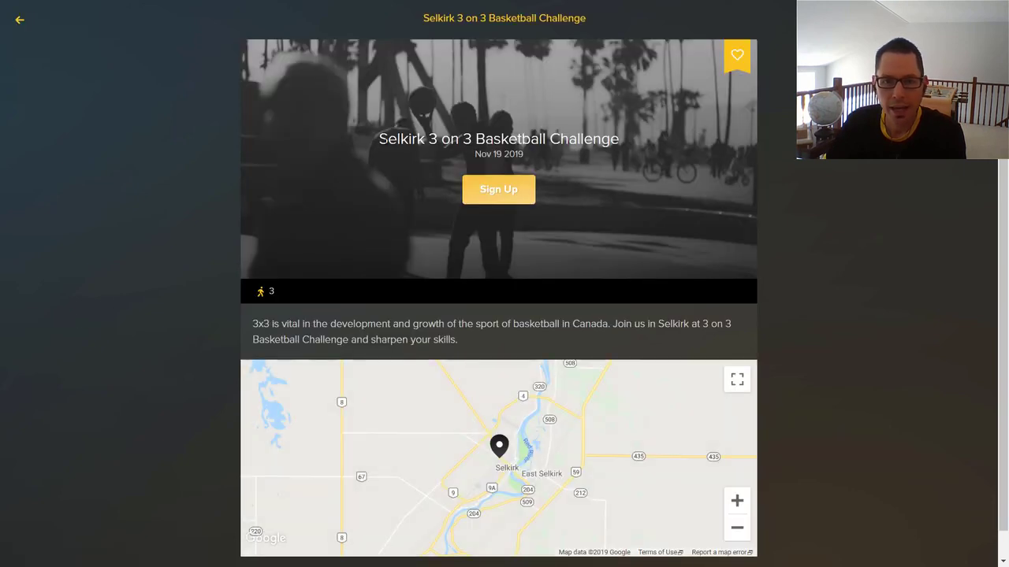
left_click(499, 193)
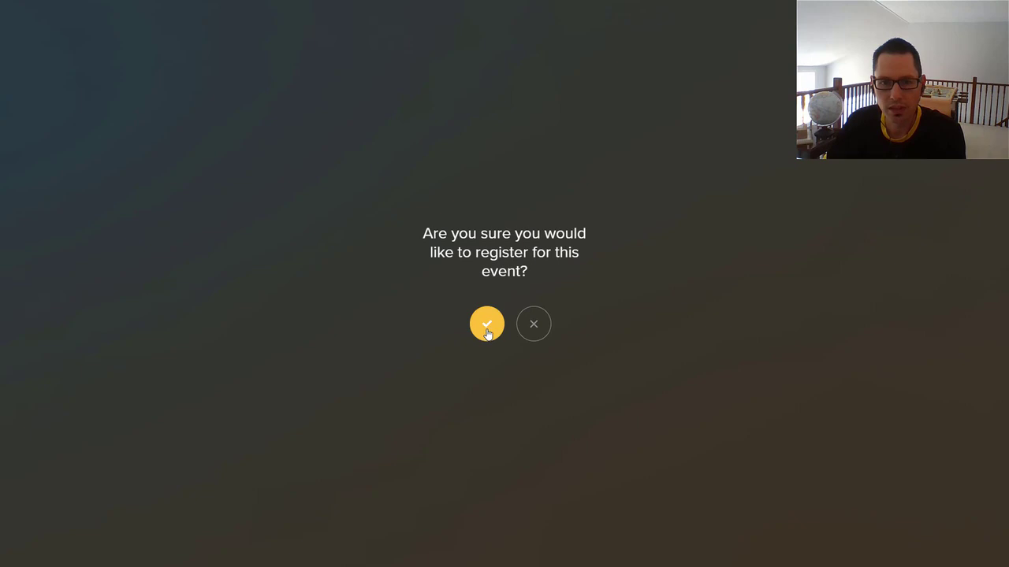
left_click(487, 325)
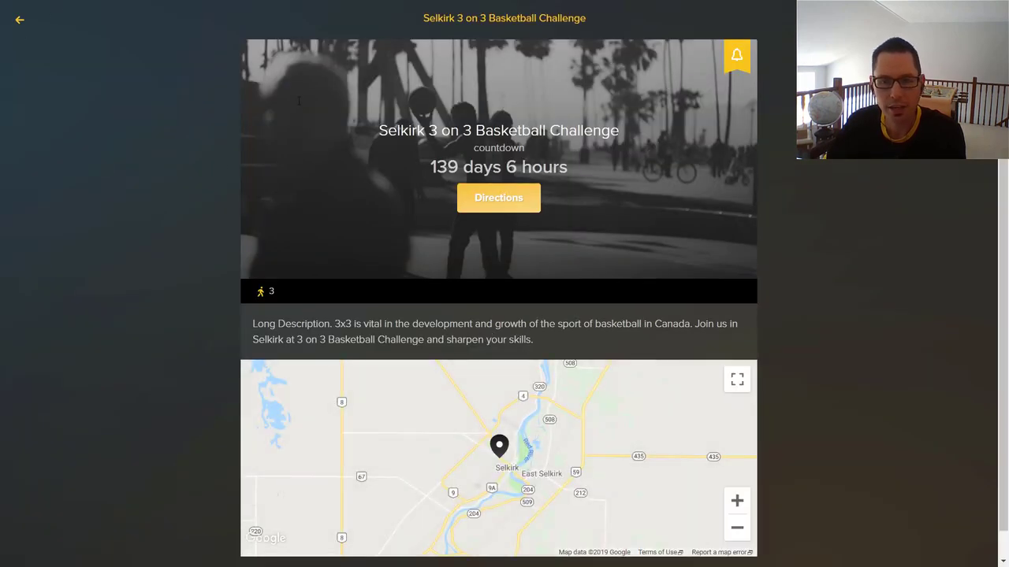
left_click(16, 25)
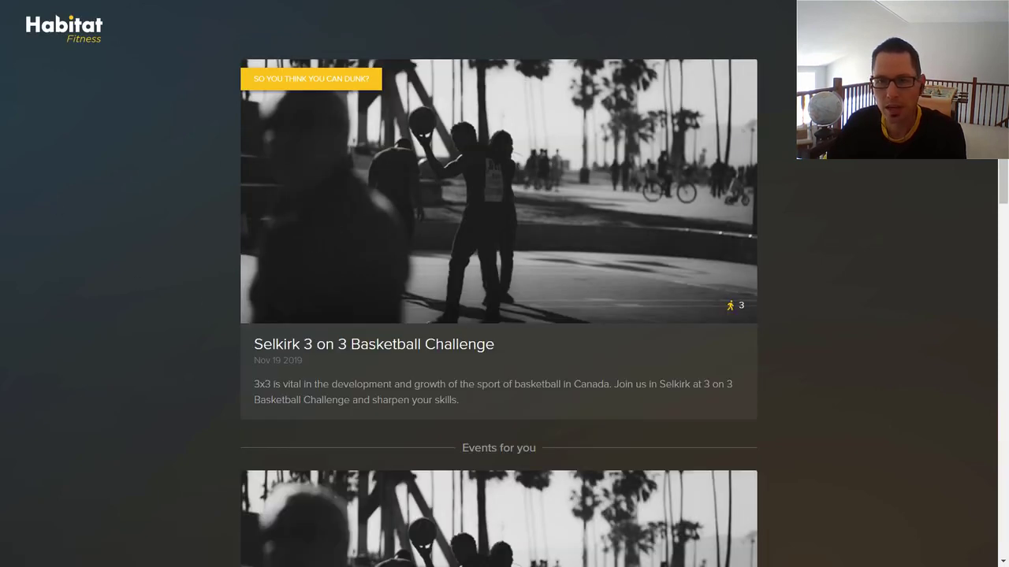
left_click(63, 28)
left_click(100, 138)
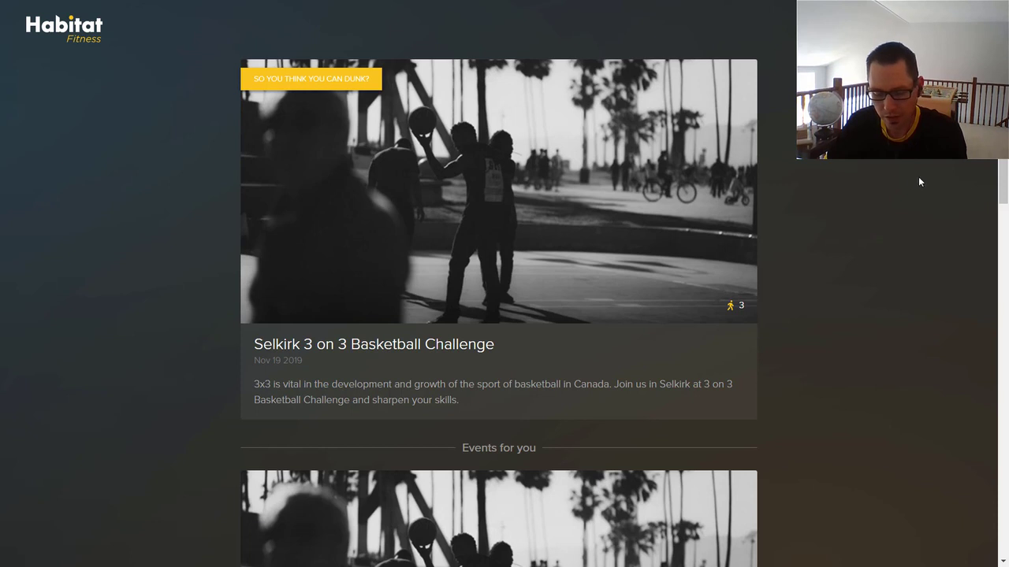
Switch to the Sitecore Experience Platform and open the most recently active contact in Experience Profile
key("ctrl+Tab")
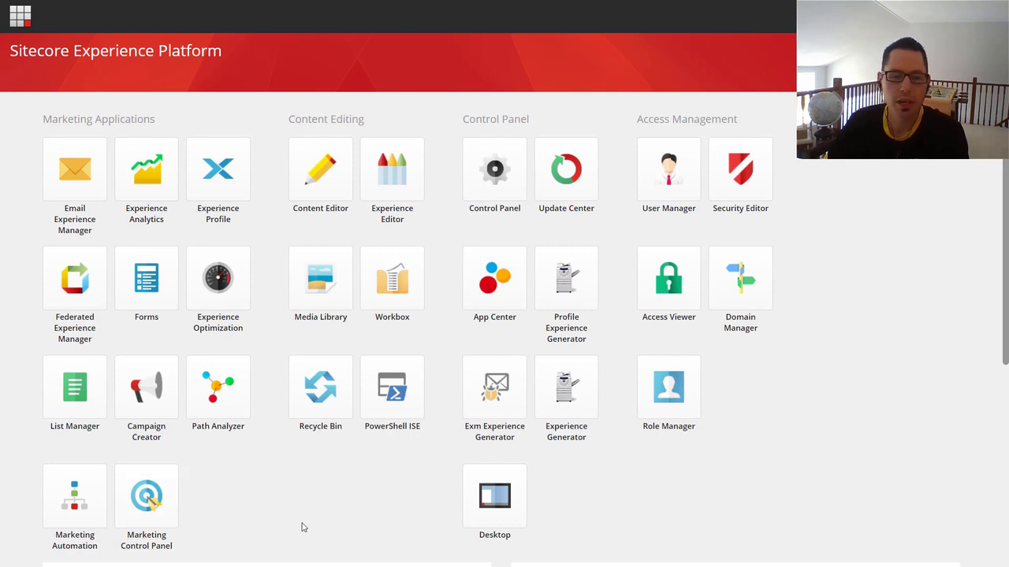
left_click(227, 217)
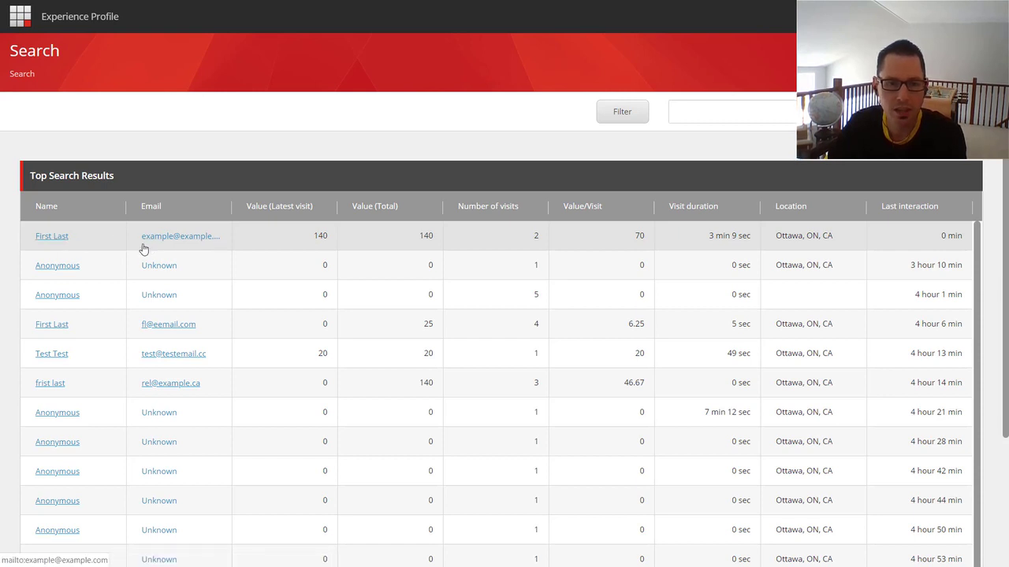
left_click(62, 241)
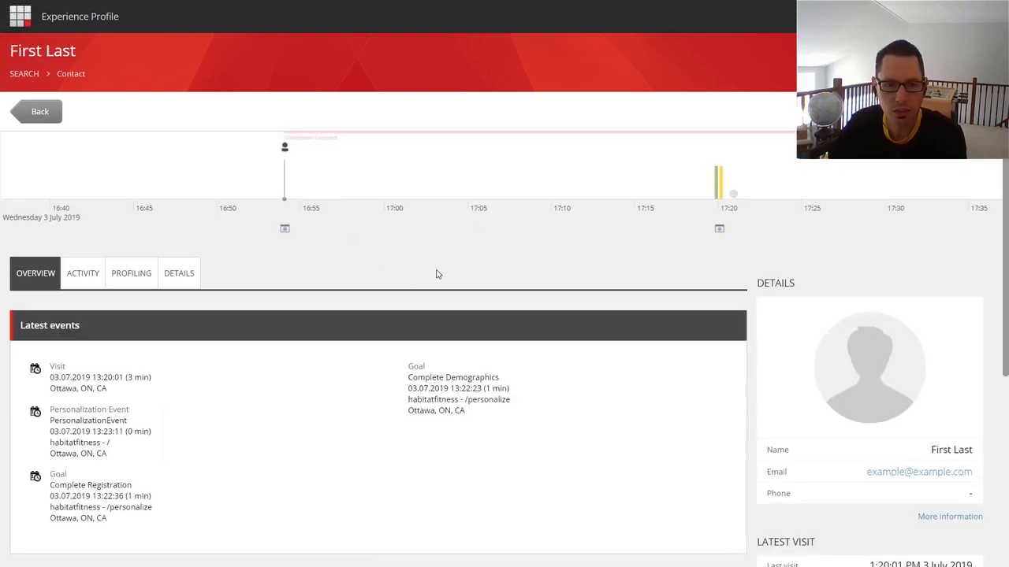
Review the contact's latest events, recorded visits and completed goals
scroll(298, 259, "down", 2)
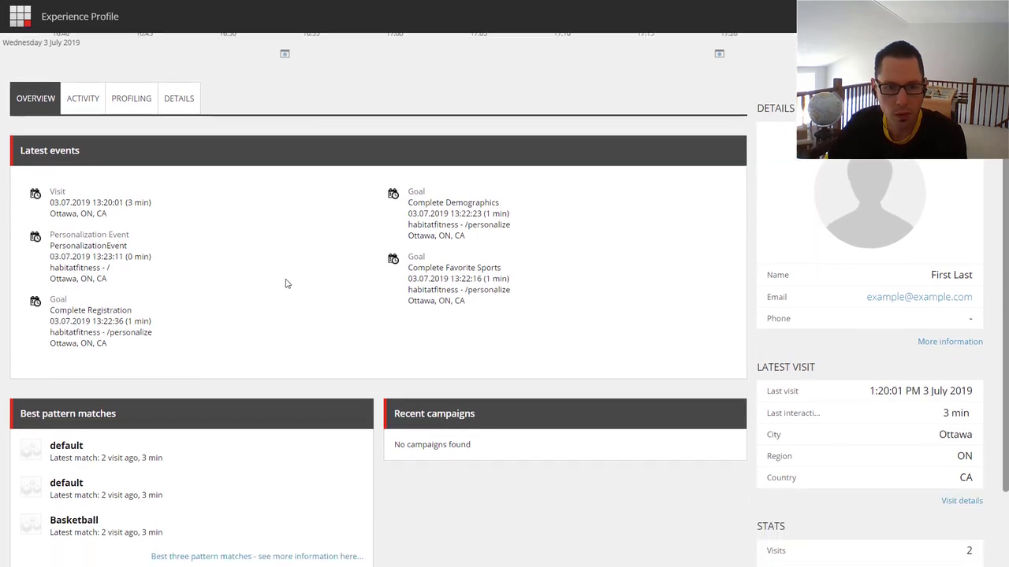
scroll(387, 473, "down", 1)
scroll(245, 341, "up", 2)
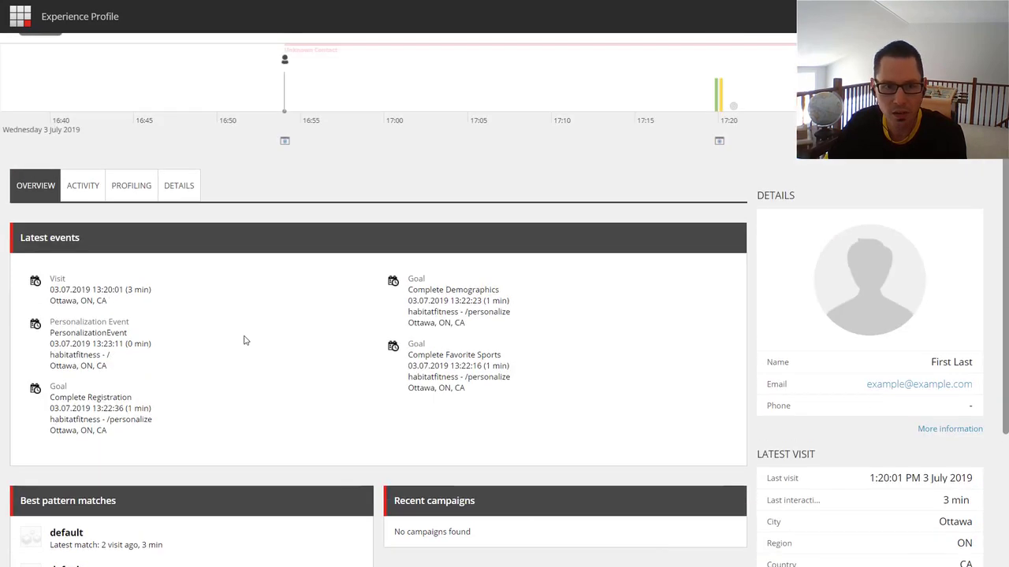
left_click(77, 195)
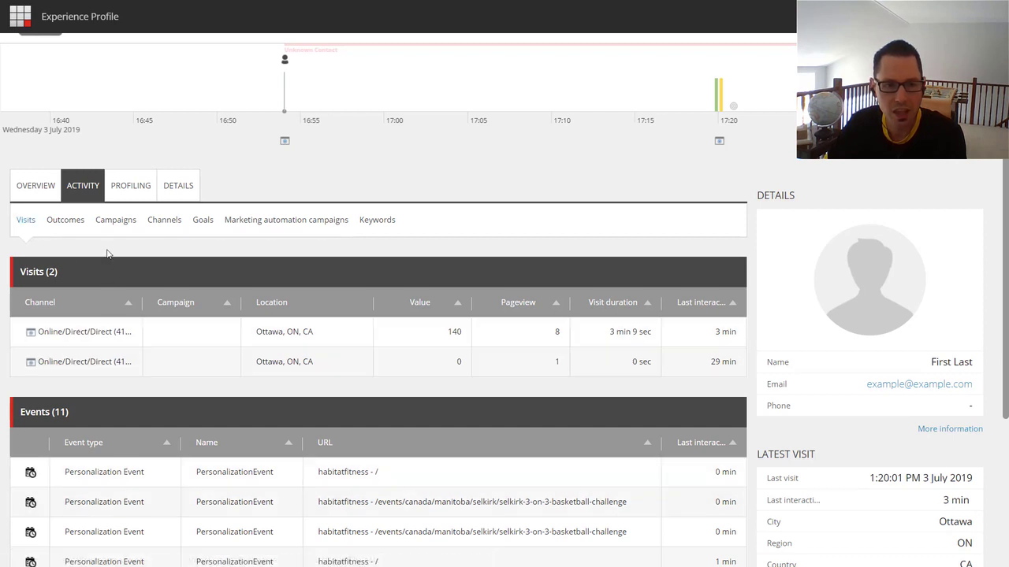
left_click(198, 221)
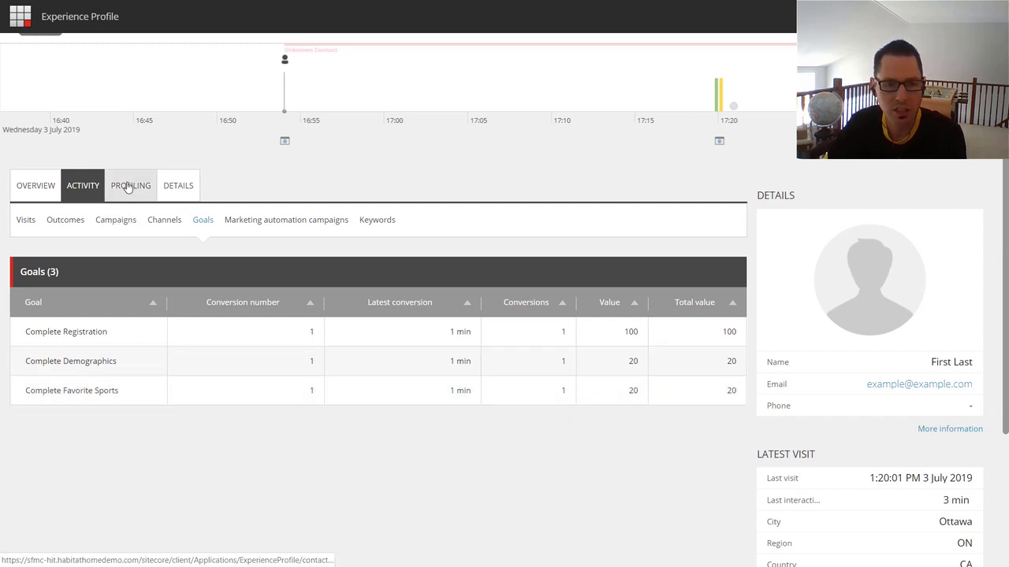
Examine the contact's personal details and the age group, gender and sports profiling matches
left_click(179, 186)
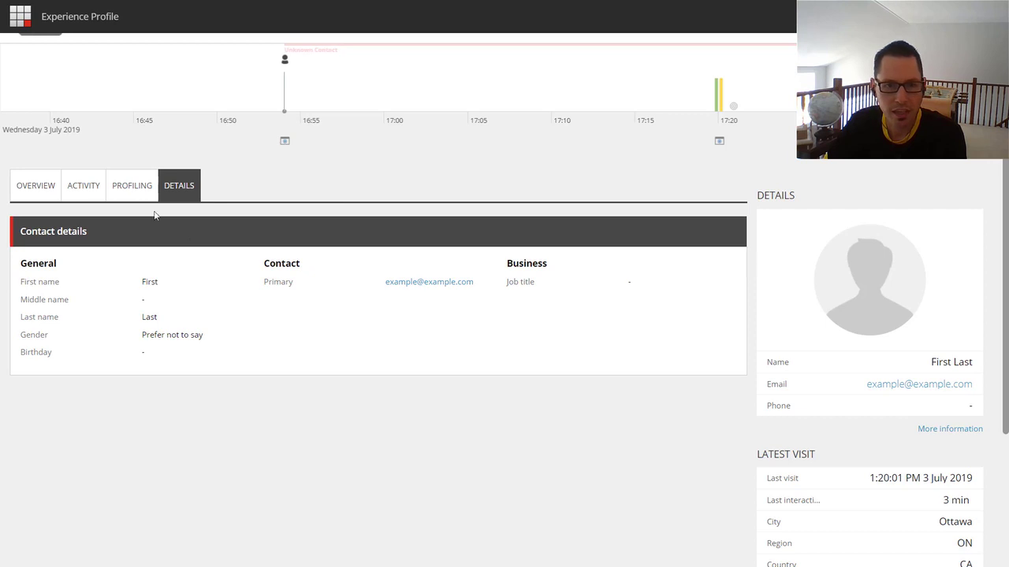
left_click(131, 189)
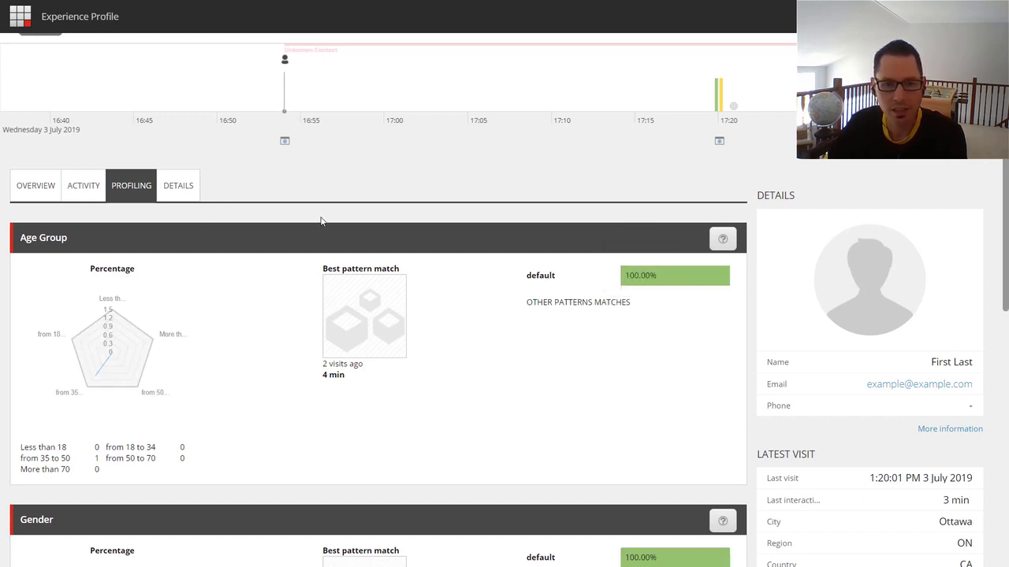
scroll(387, 206, "down", 7)
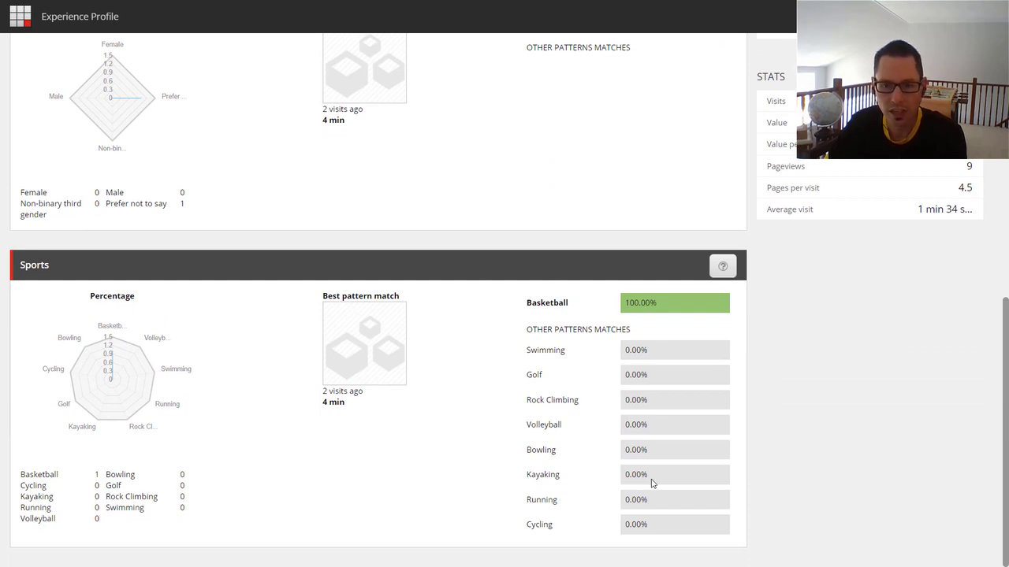
double_click(546, 302)
left_click(503, 391)
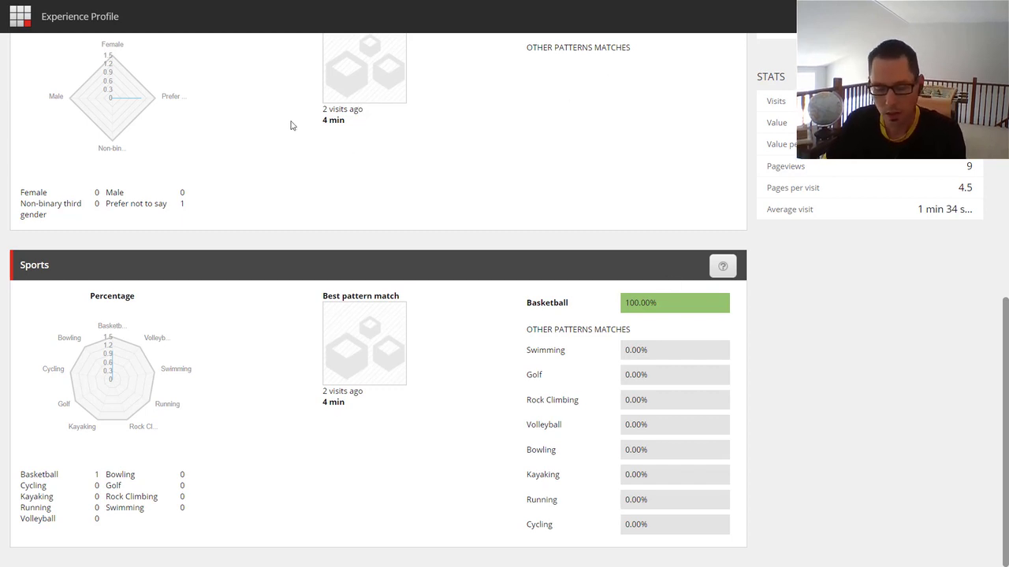
scroll(287, 182, "up", 10)
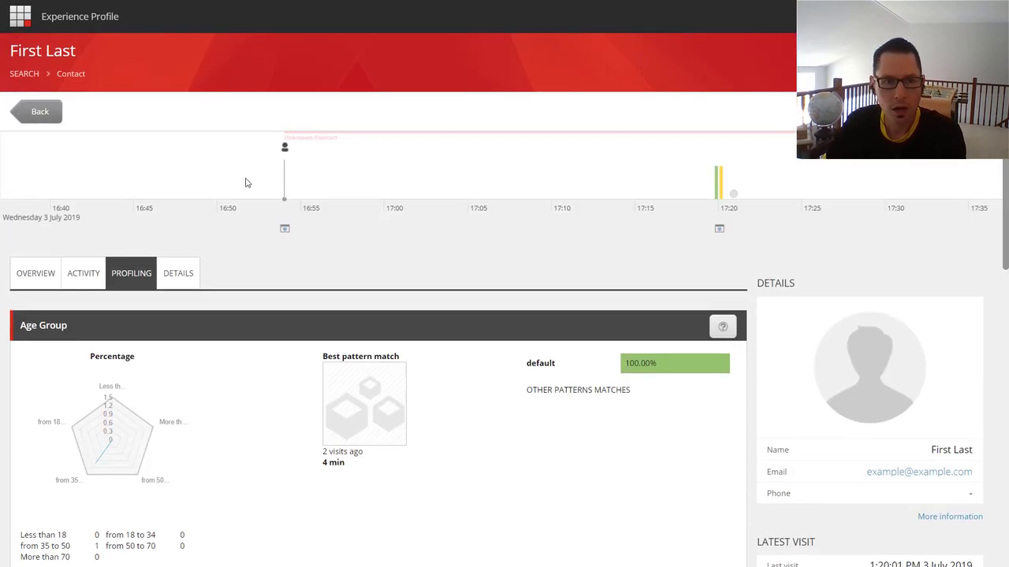
Go to List Manager and open the "Dynamic List - Basketball Segment" list
left_click(21, 19)
left_click(76, 402)
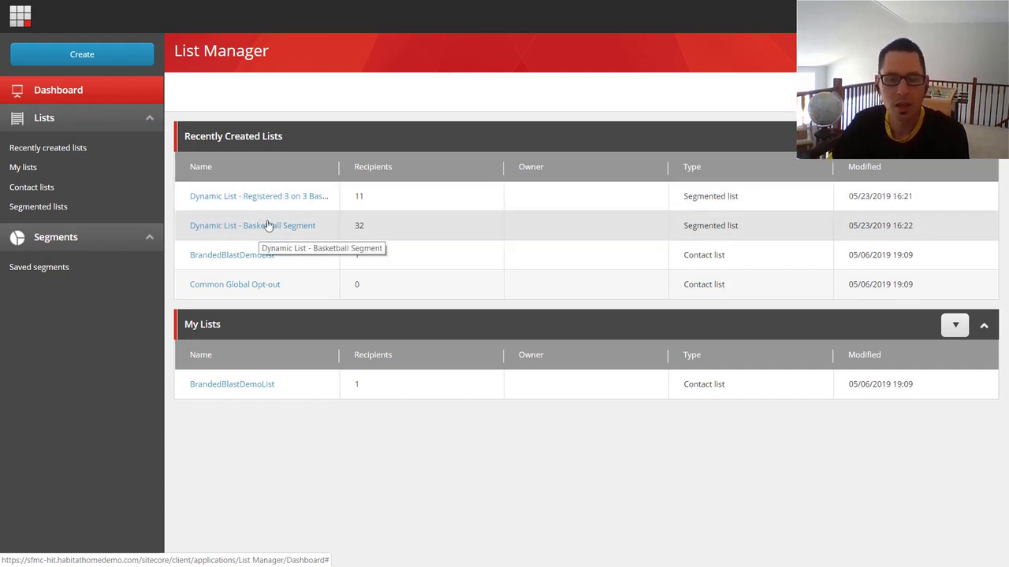
left_click(256, 229)
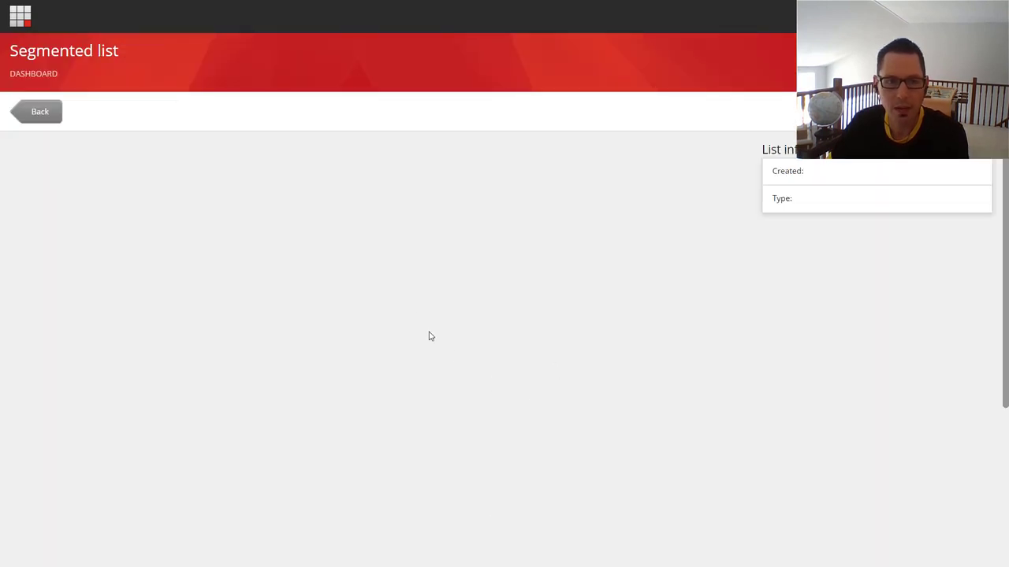
Review the basketball list's description, segment rule and contacts
scroll(838, 387, "down", 2)
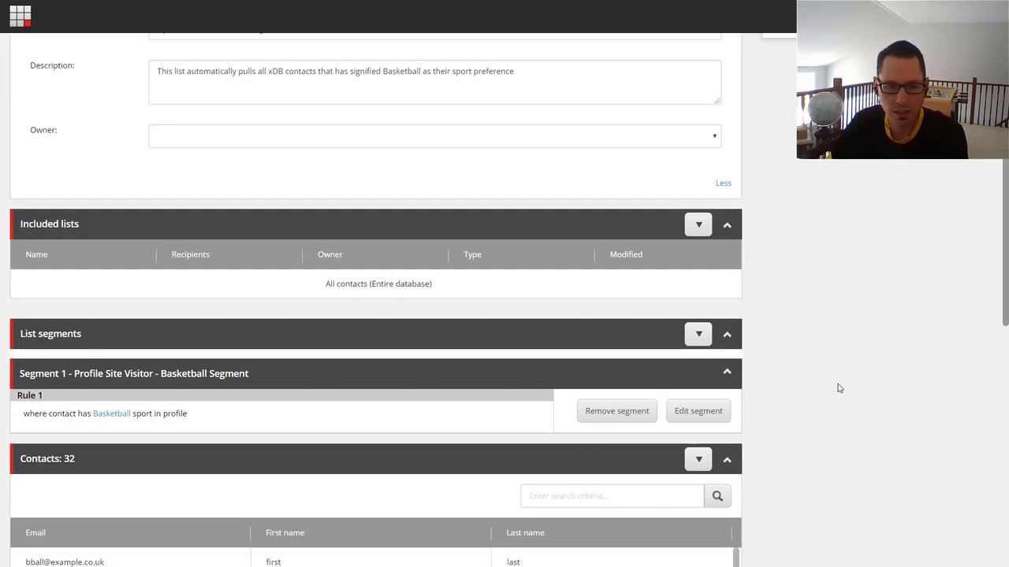
scroll(838, 388, "down", 1)
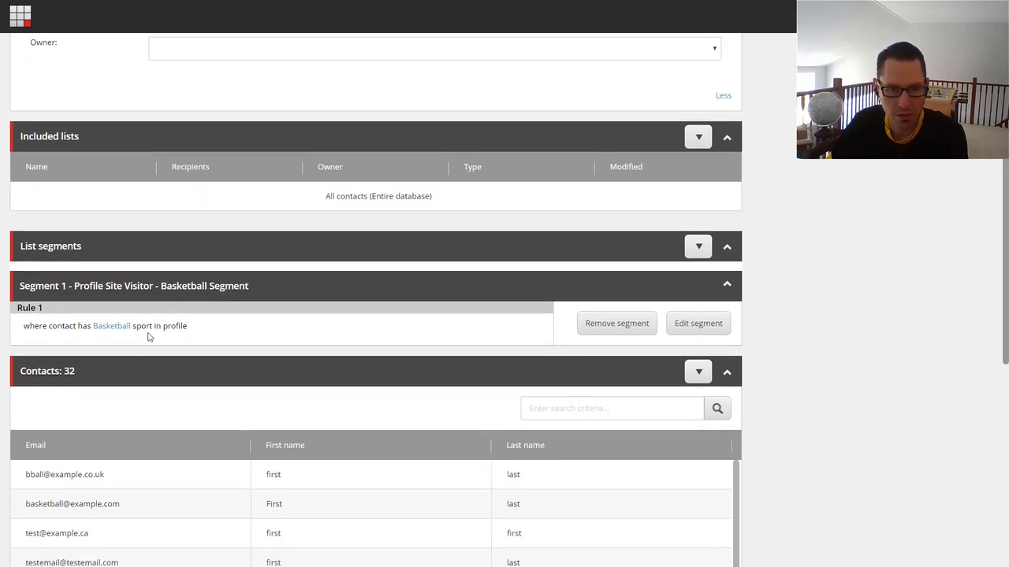
scroll(850, 343, "down", 5)
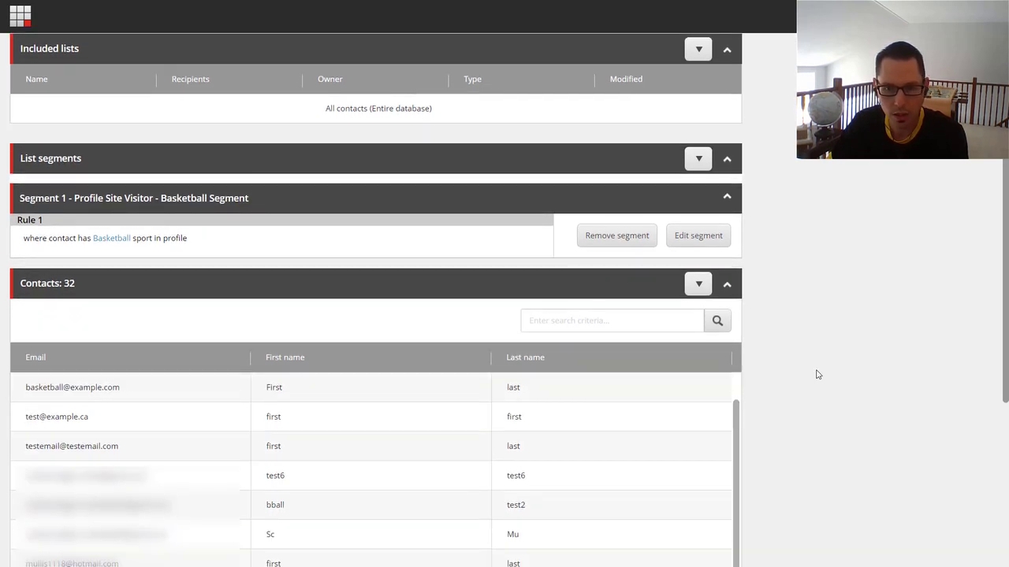
scroll(689, 358, "up", 5)
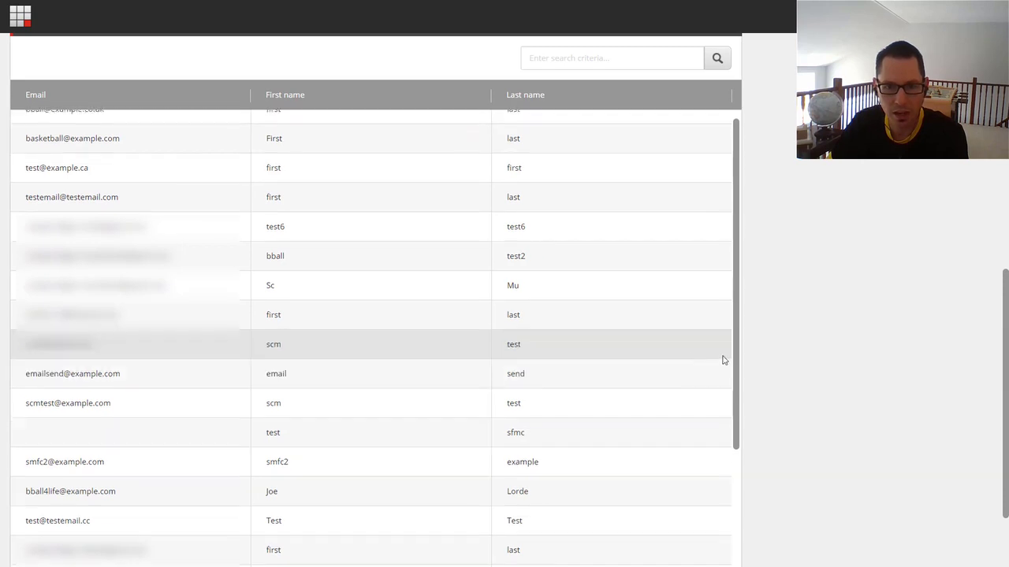
scroll(786, 343, "up", 2)
Open "Dynamic List - Registered 3 on 3 Basketball Challenge" from the List Manager dashboard and review its segment rule and contacts
left_click(36, 113)
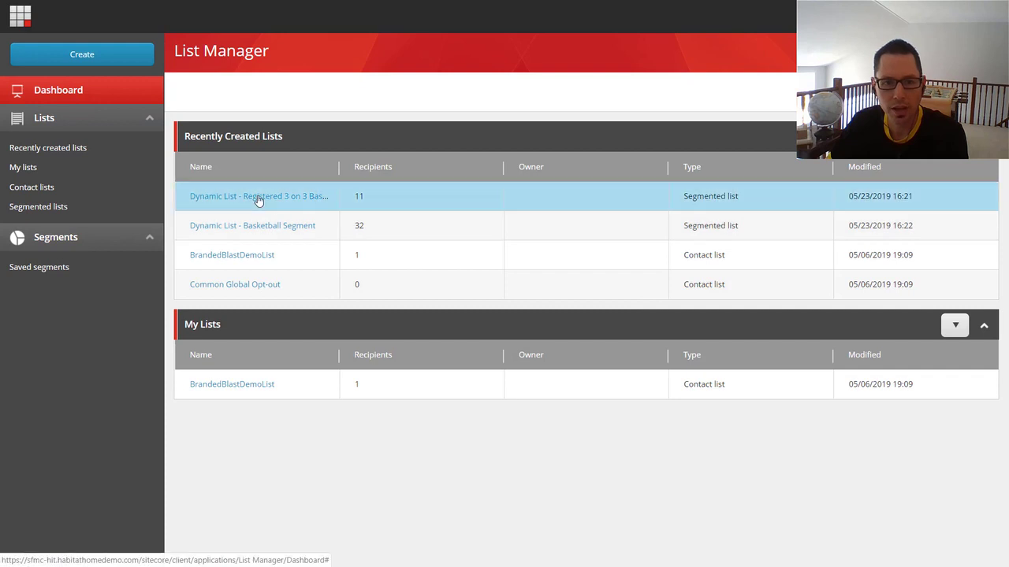
left_click(254, 198)
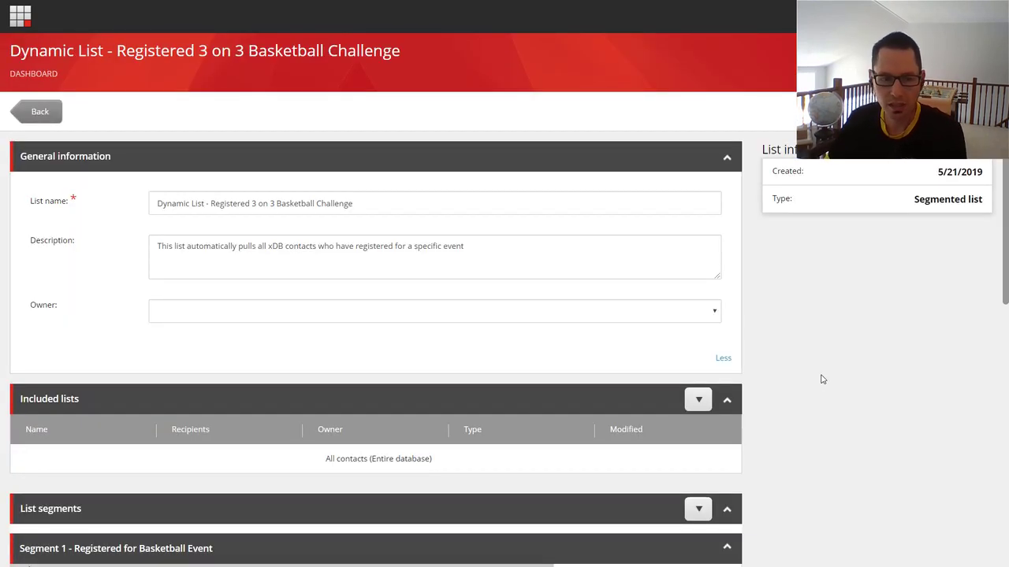
scroll(819, 381, "down", 1)
scroll(820, 382, "down", 1)
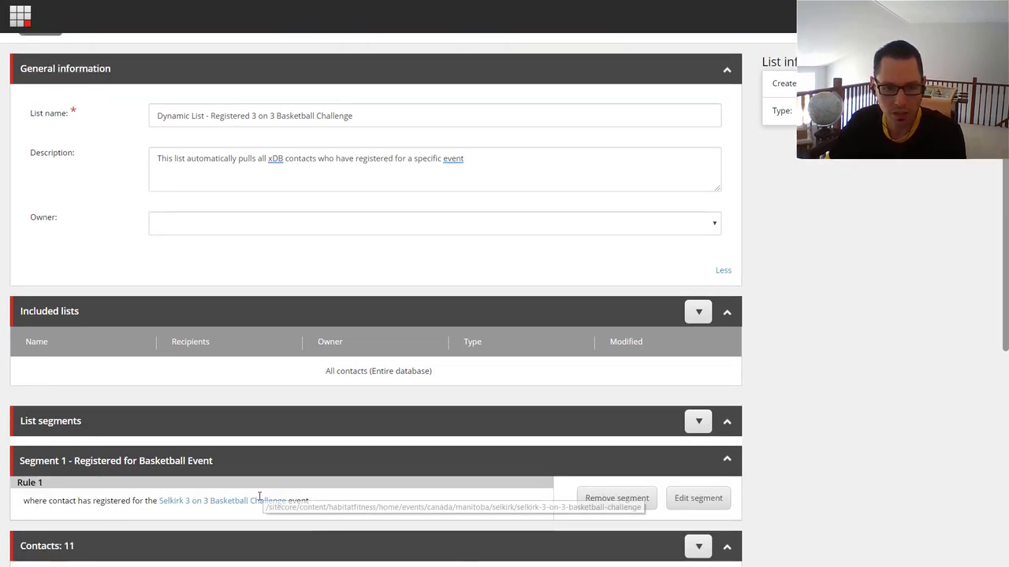
scroll(236, 457, "down", 4)
scroll(186, 444, "down", 5)
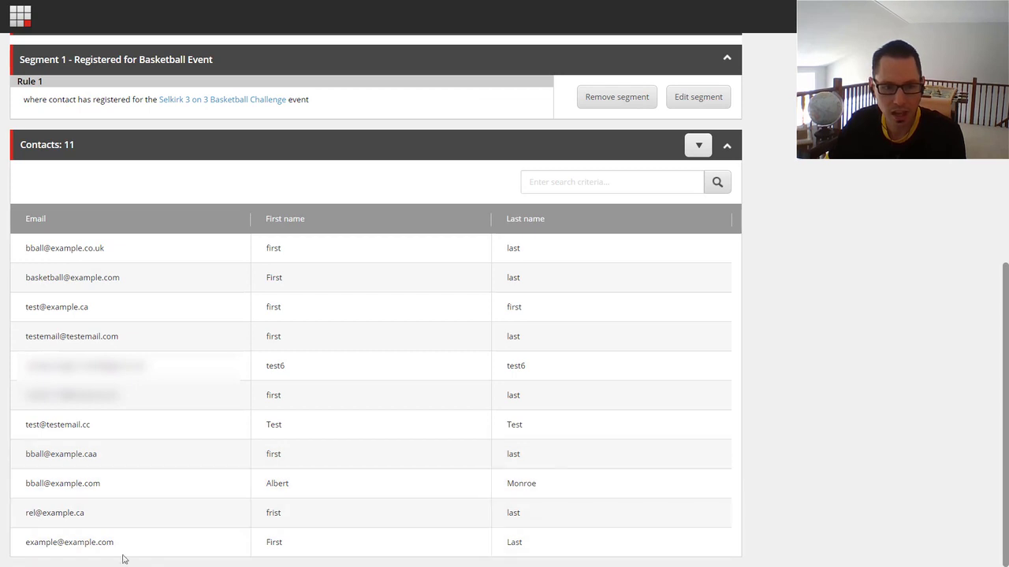
scroll(843, 393, "up", 3)
scroll(843, 393, "up", 5)
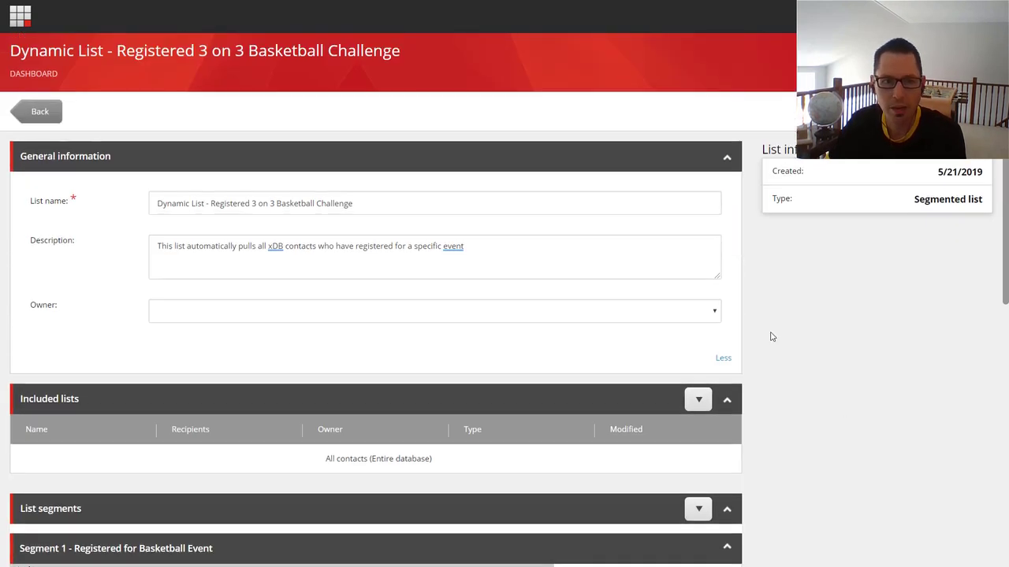
Leave the list and, in the Content Editor's Media Library, expand the basketball folder under habitatfitness assets and events
left_click(39, 112)
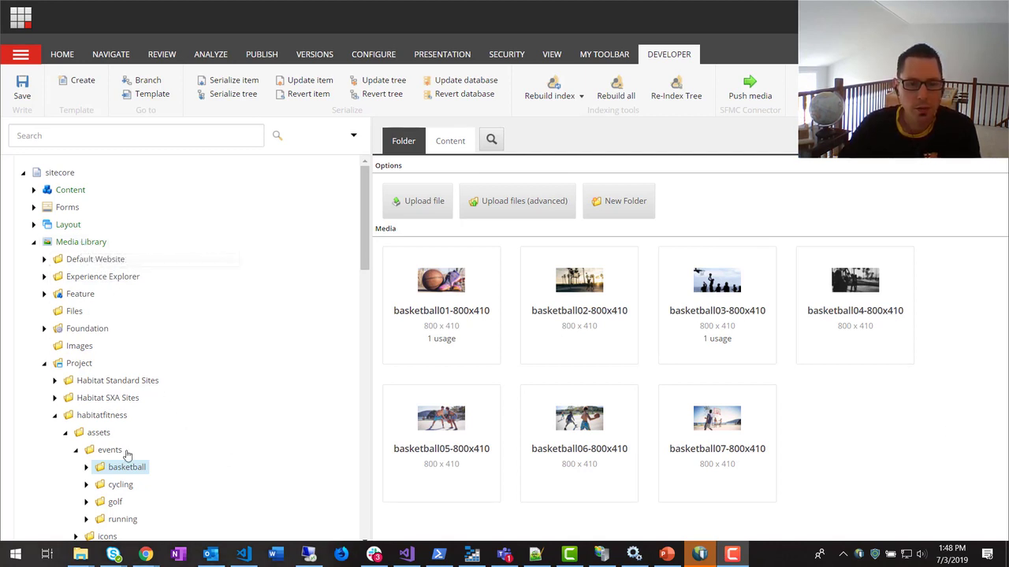
scroll(126, 370, "down", 1)
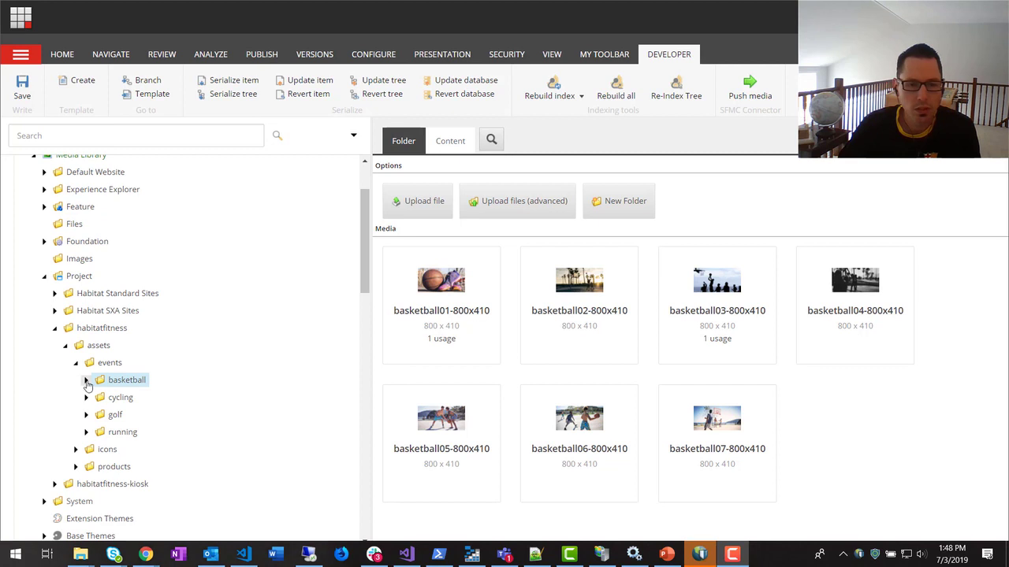
left_click(87, 380)
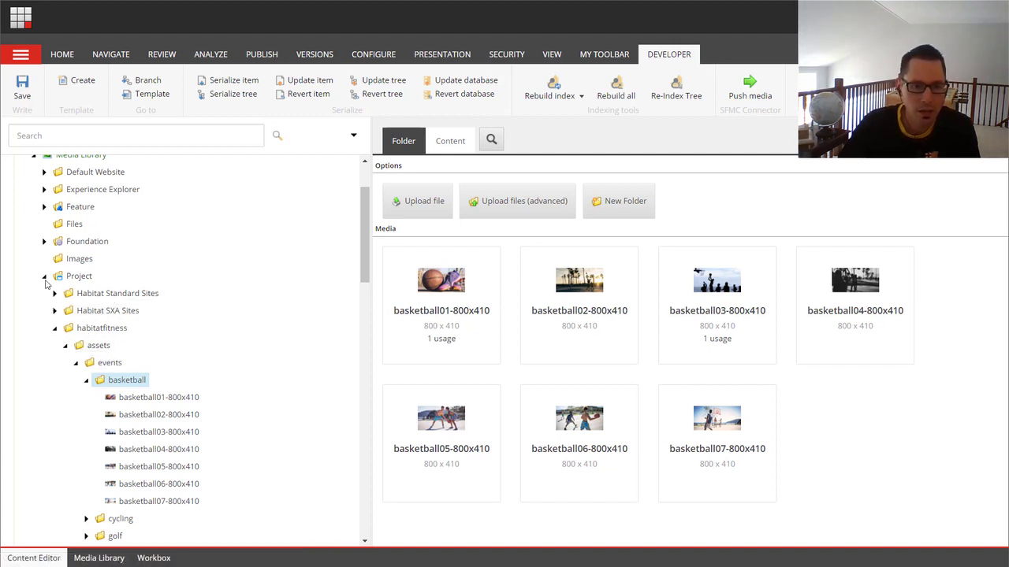
Collapse the Media Library and open the "Push xConnect Contacts And Marketing Lists" pipeline batch under Connect for SFMC Demo
scroll(47, 274, "up", 2)
left_click(34, 242)
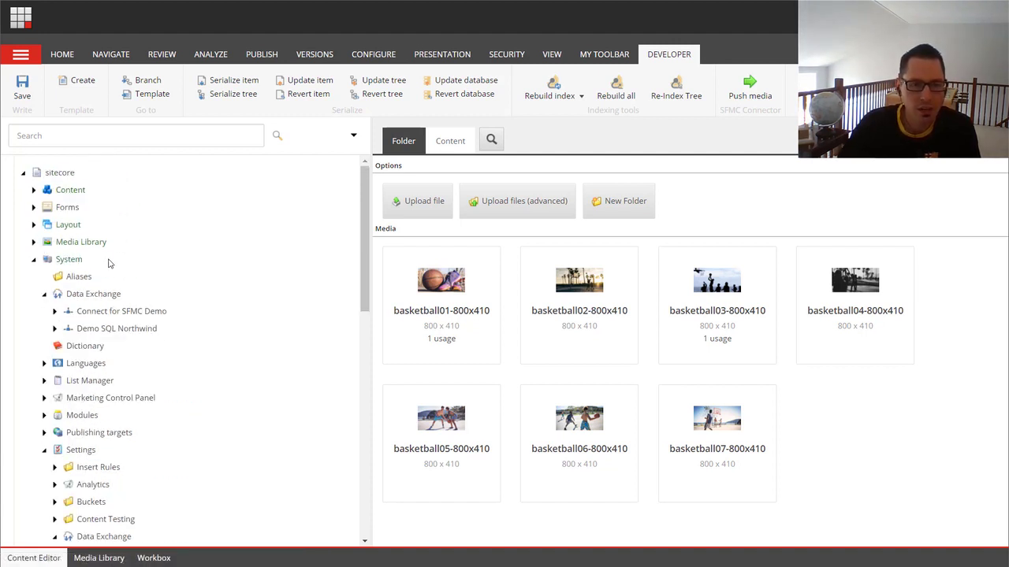
scroll(108, 241, "down", 1)
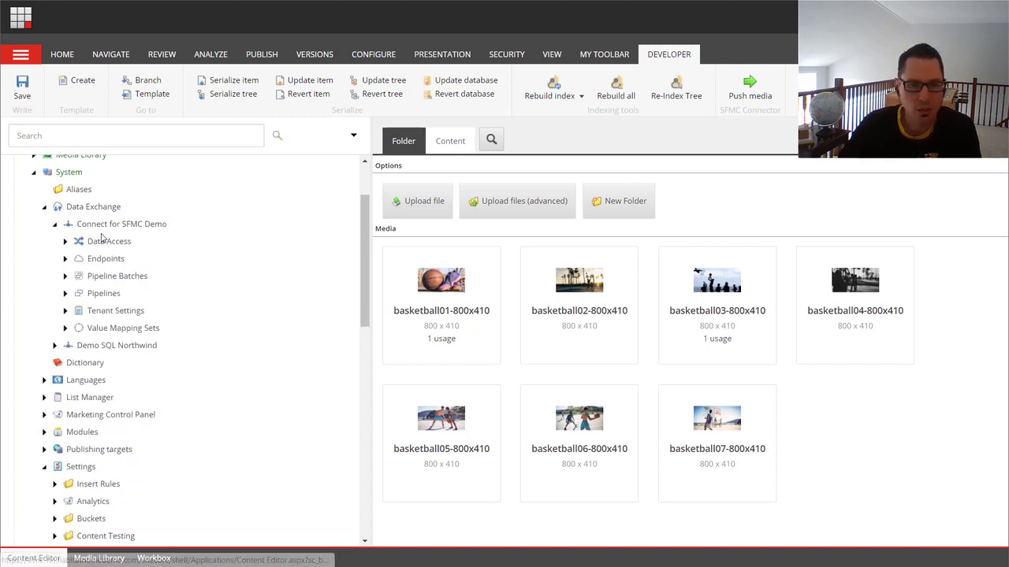
left_click(64, 276)
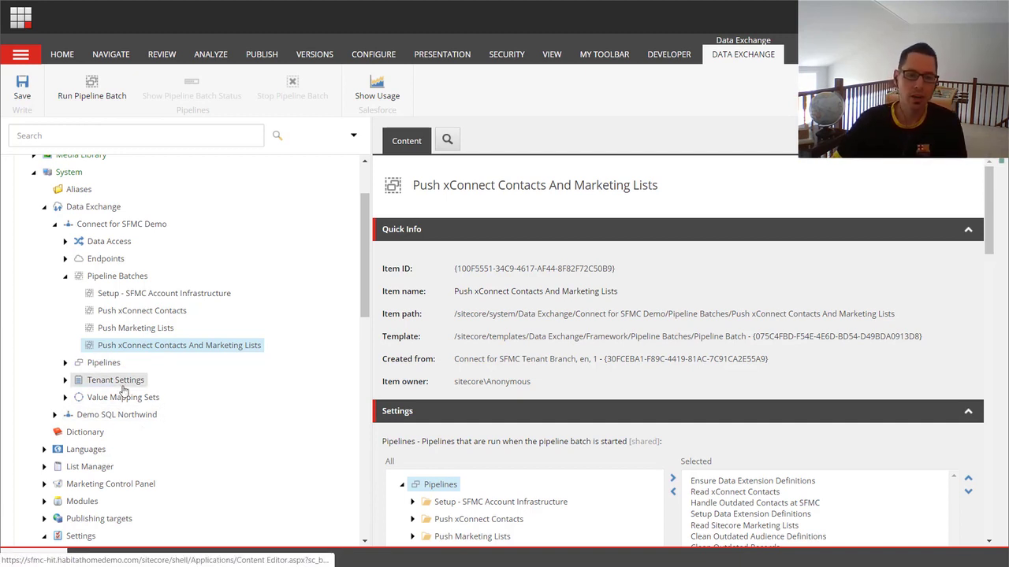
Open the Default Collection Model under the xConnect data exchange provider and expand its contact facets
scroll(134, 387, "down", 4)
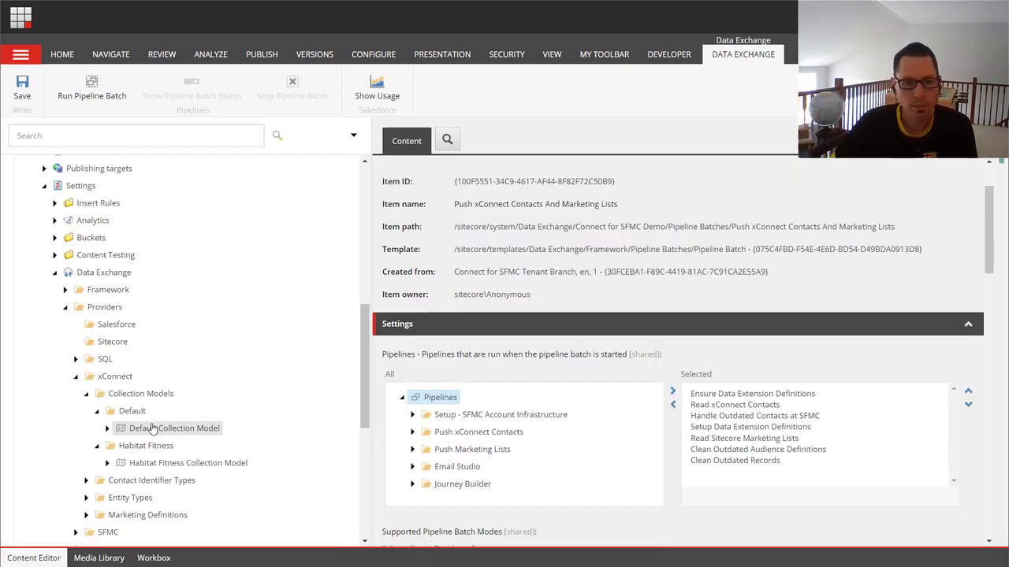
scroll(193, 323, "up", 3)
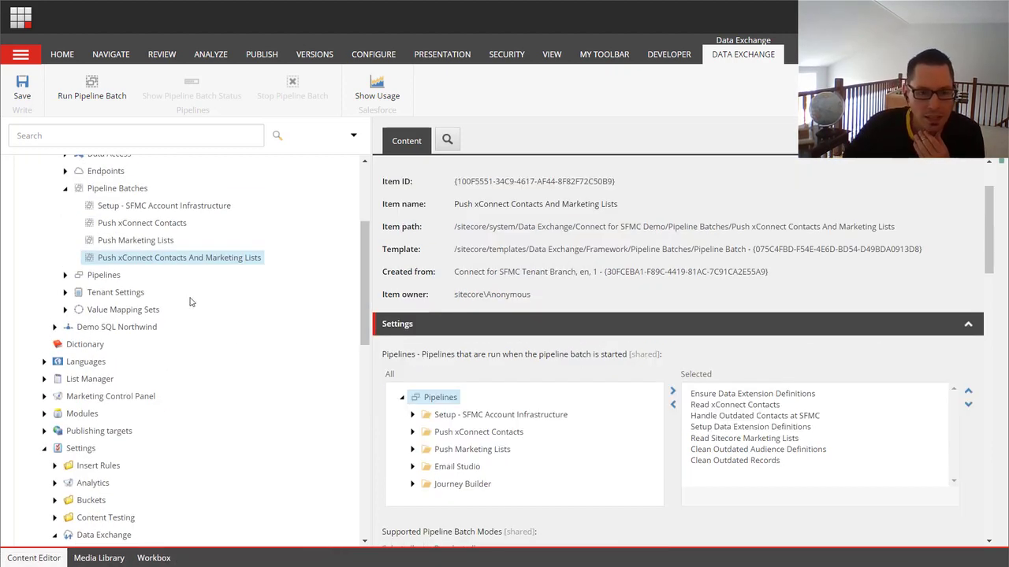
scroll(195, 316, "down", 3)
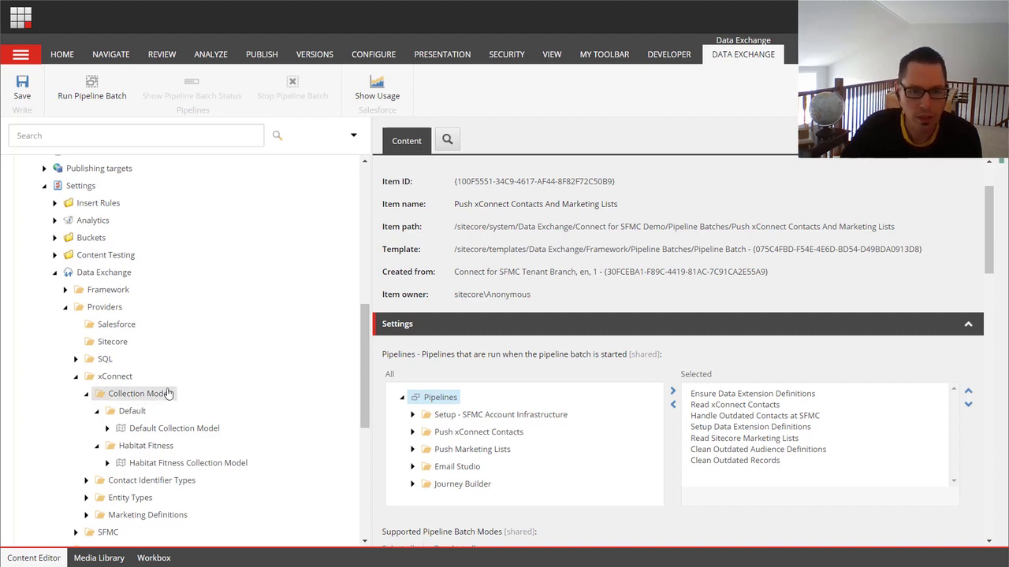
scroll(164, 392, "down", 1)
left_click(156, 343)
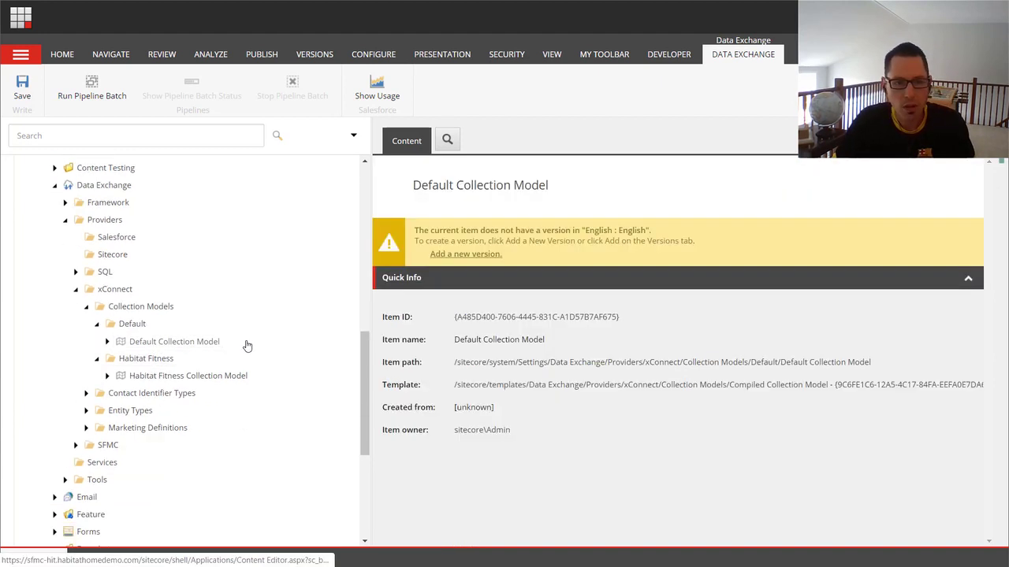
left_click(107, 342)
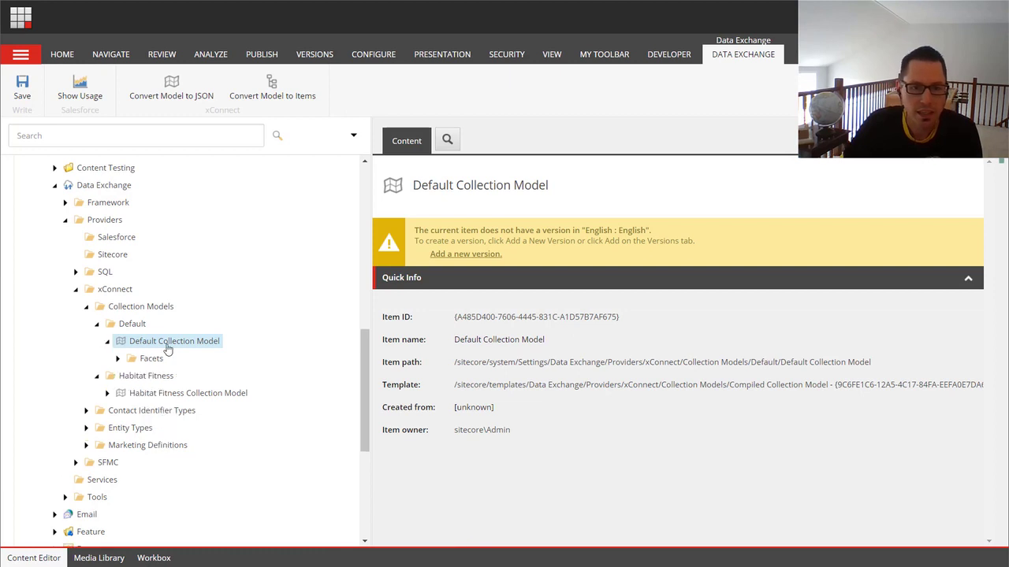
left_click(117, 359)
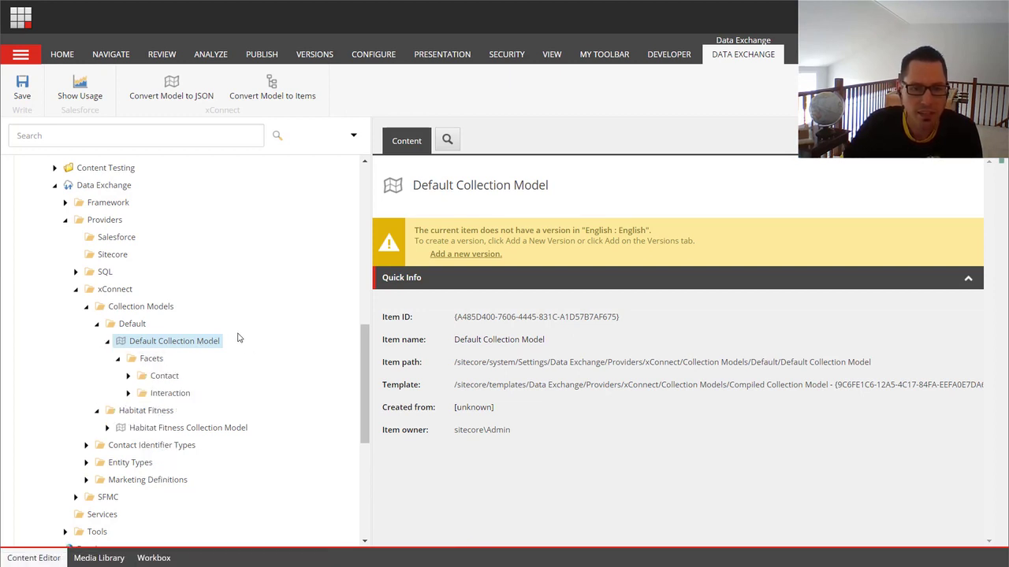
left_click(128, 376)
scroll(186, 298, "down", 1)
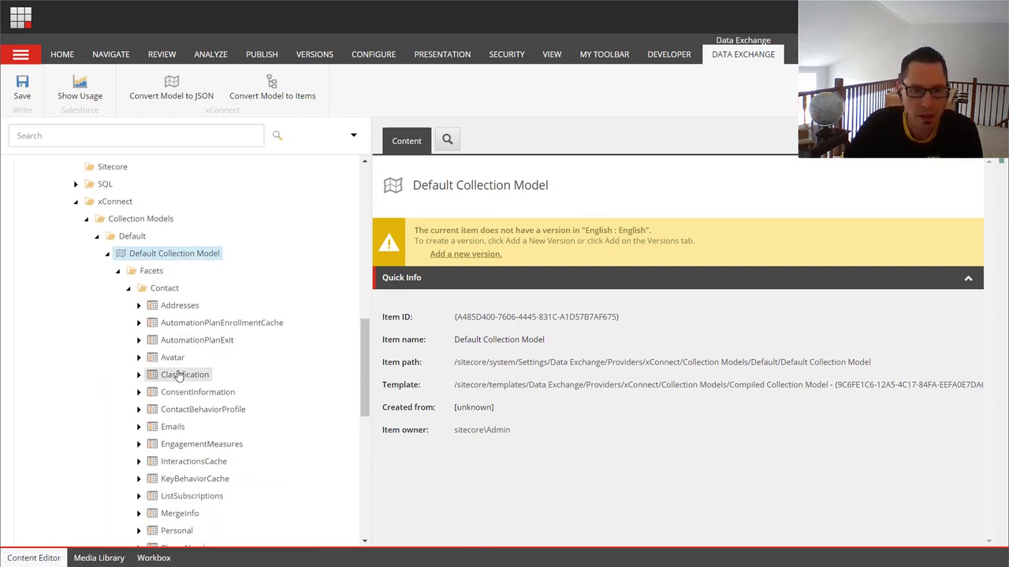
Collapse the Default Collection Model and examine the contact facets of the Habitat Fitness Collection Model
left_click(108, 254)
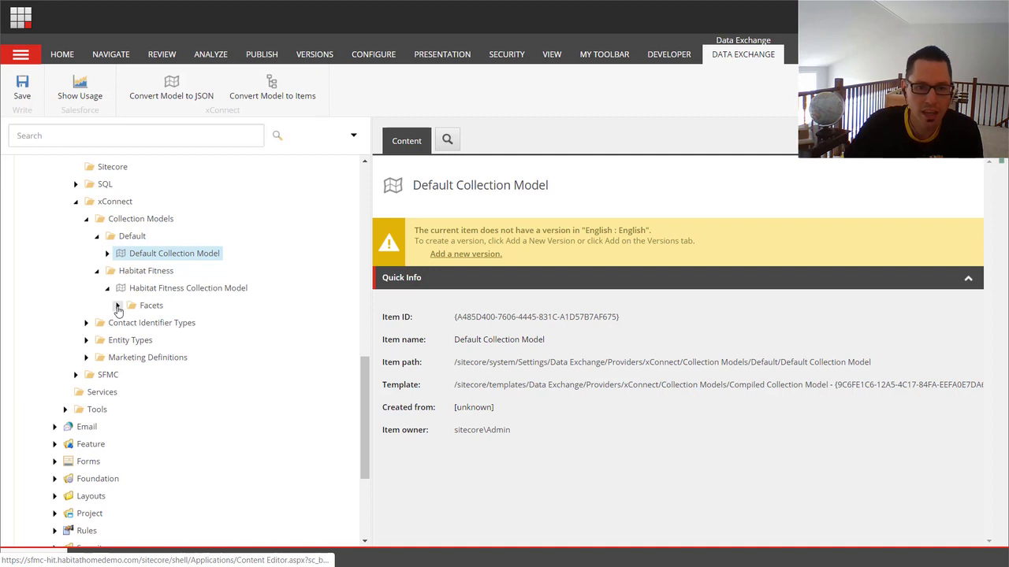
left_click(117, 305)
left_click(128, 322)
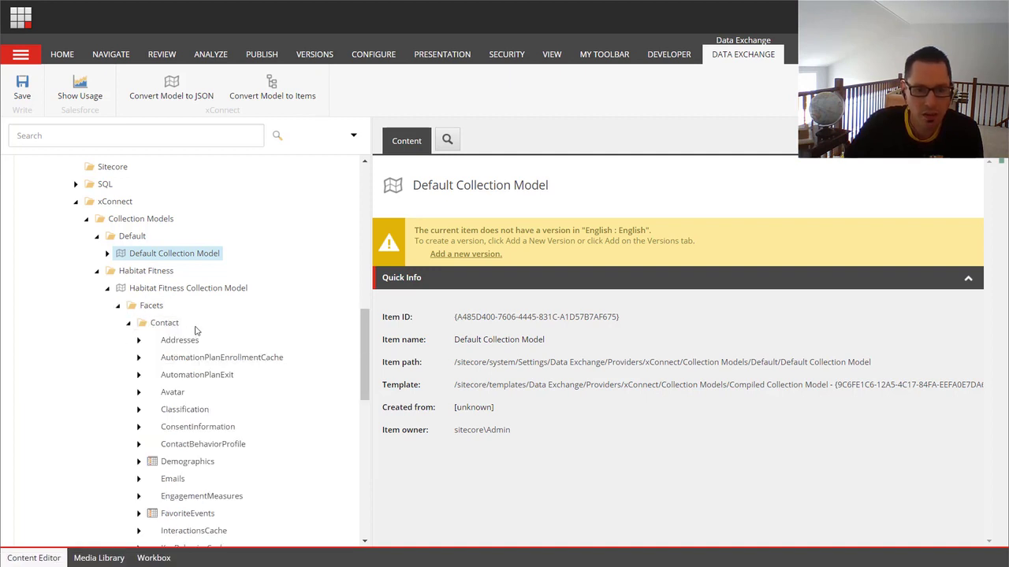
scroll(174, 347, "down", 1)
scroll(203, 470, "down", 1)
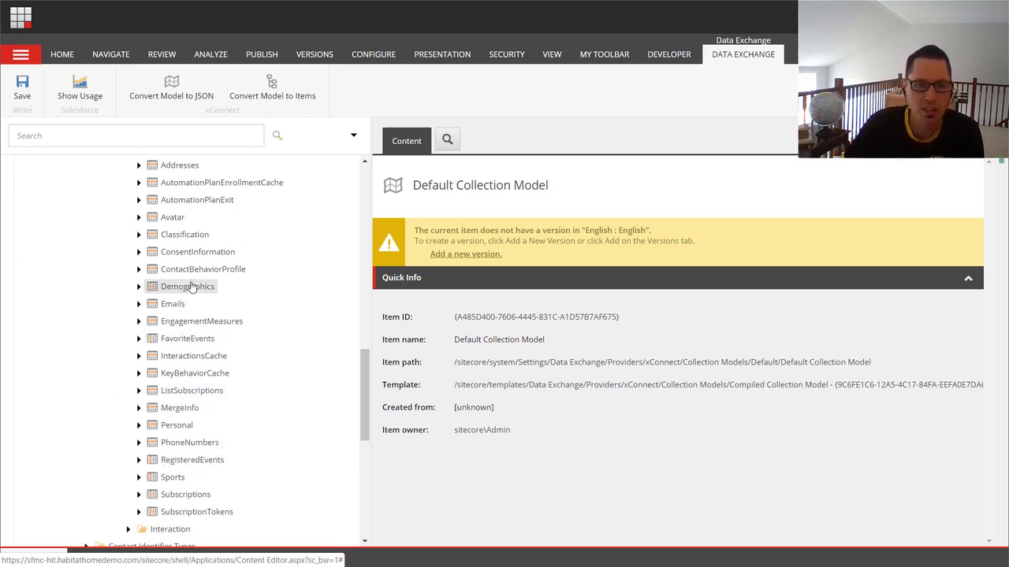
scroll(234, 280, "up", 2)
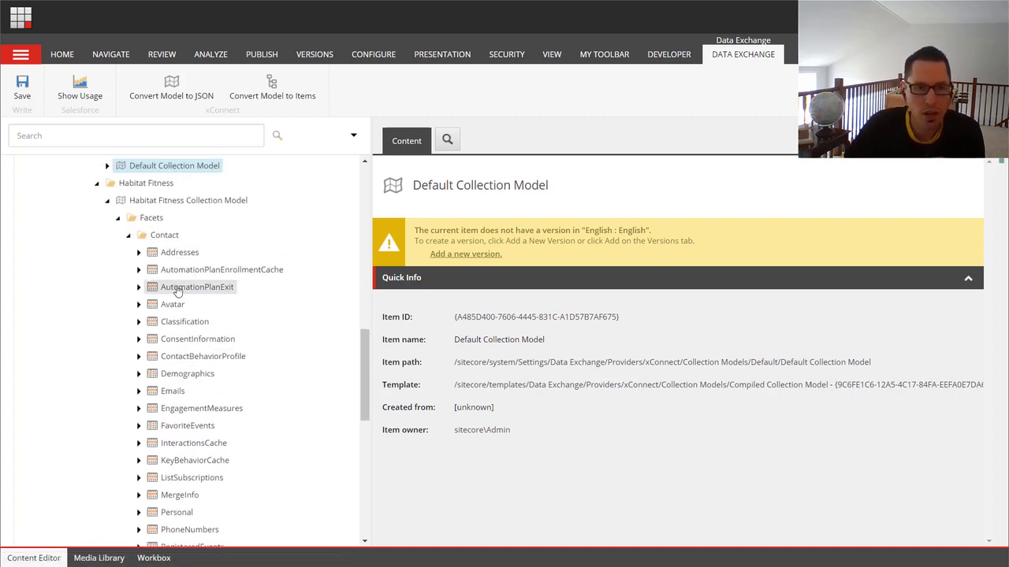
Open the Habitat Fitness Collection Model item and review its collection model type and converter settings
left_click(175, 201)
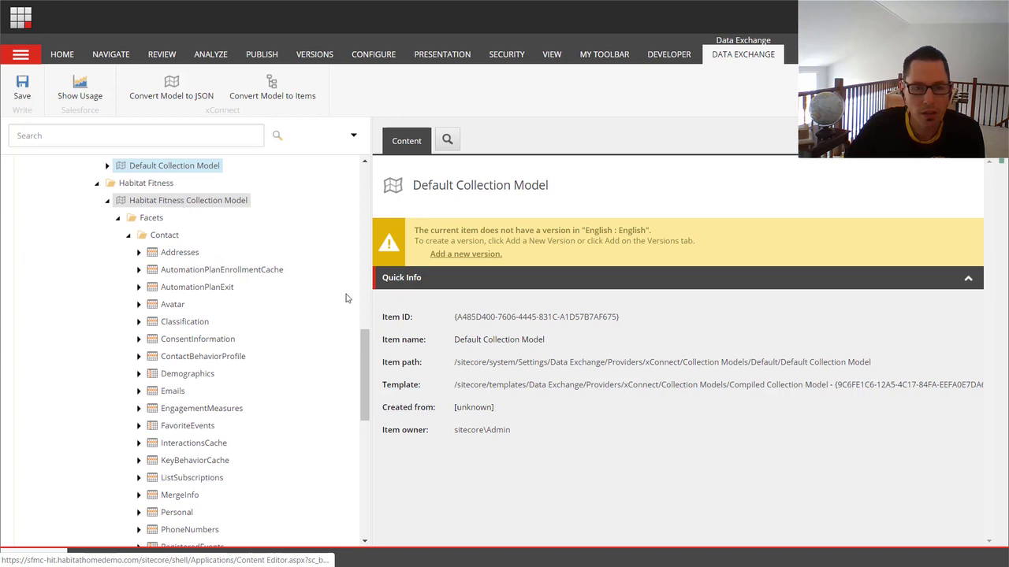
scroll(196, 293, "up", 2)
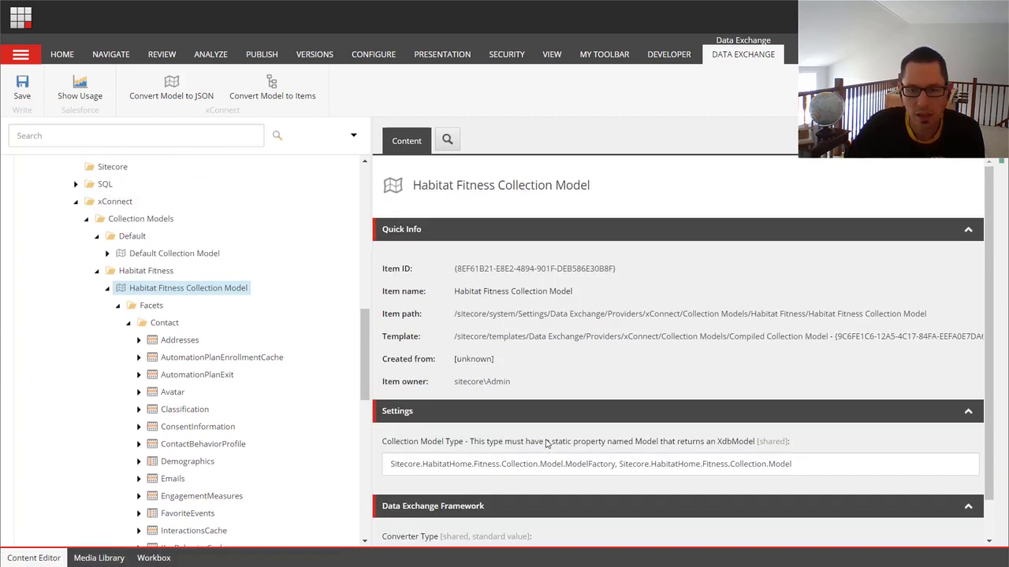
scroll(551, 442, "down", 1)
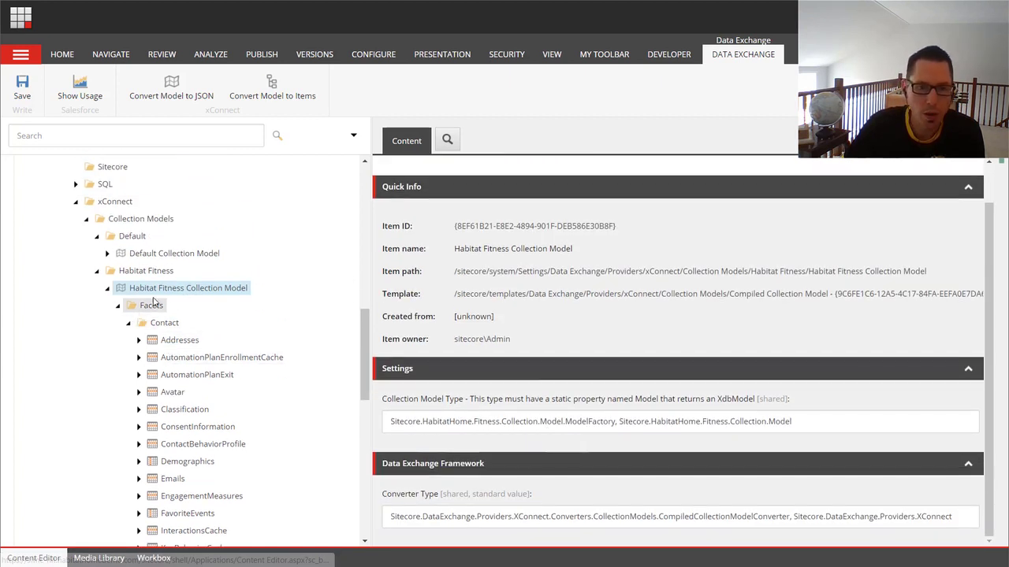
Inspect the attributes of the Habitat Fitness Addresses facet, and collapse the contact facets
left_click(139, 341)
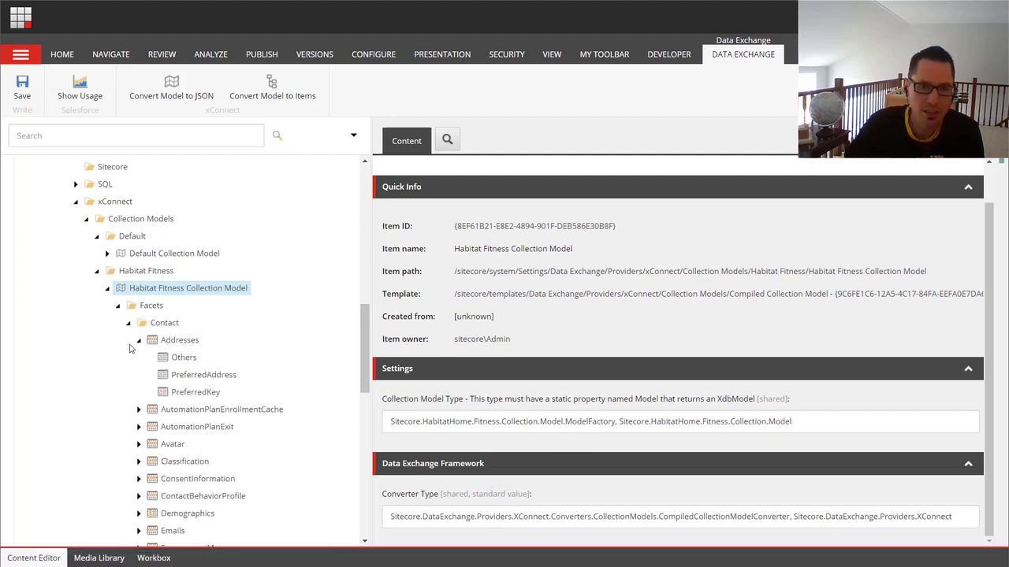
left_click(138, 340)
left_click(128, 324)
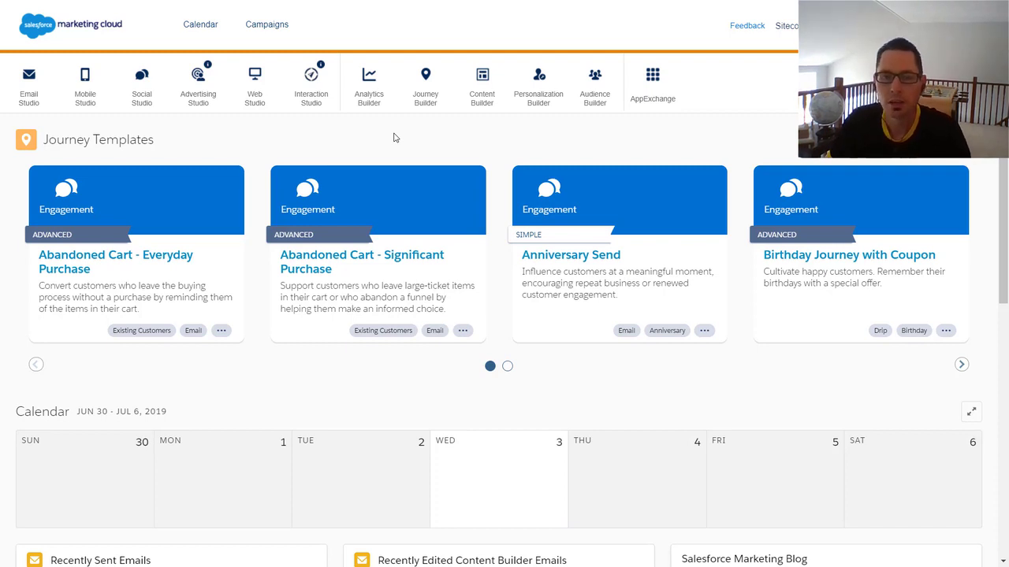
Switch to Salesforce Marketing Cloud and open the basketball folder under Sitecore (4) in Content Builder
mouse_move(481, 102)
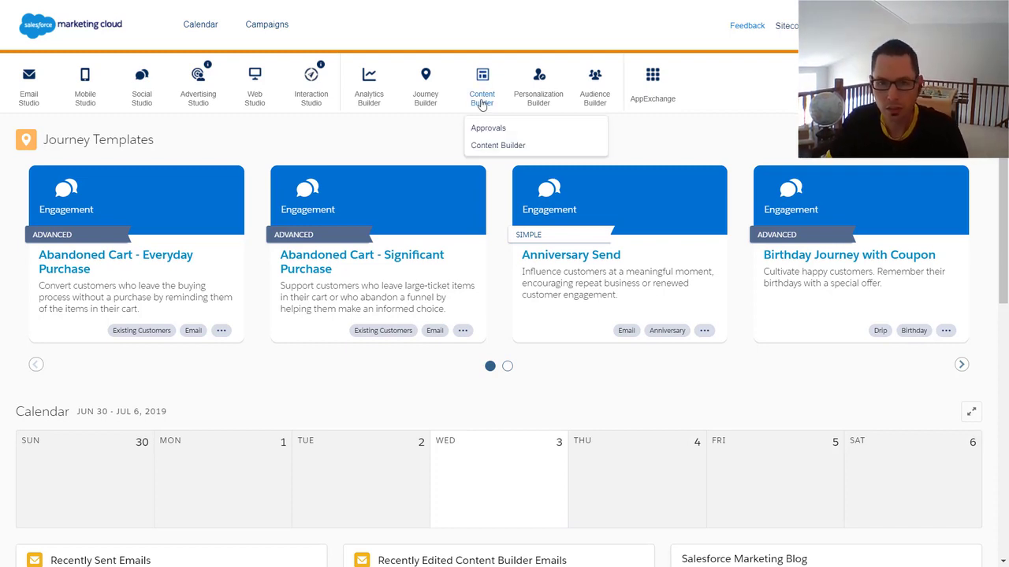
left_click(488, 147)
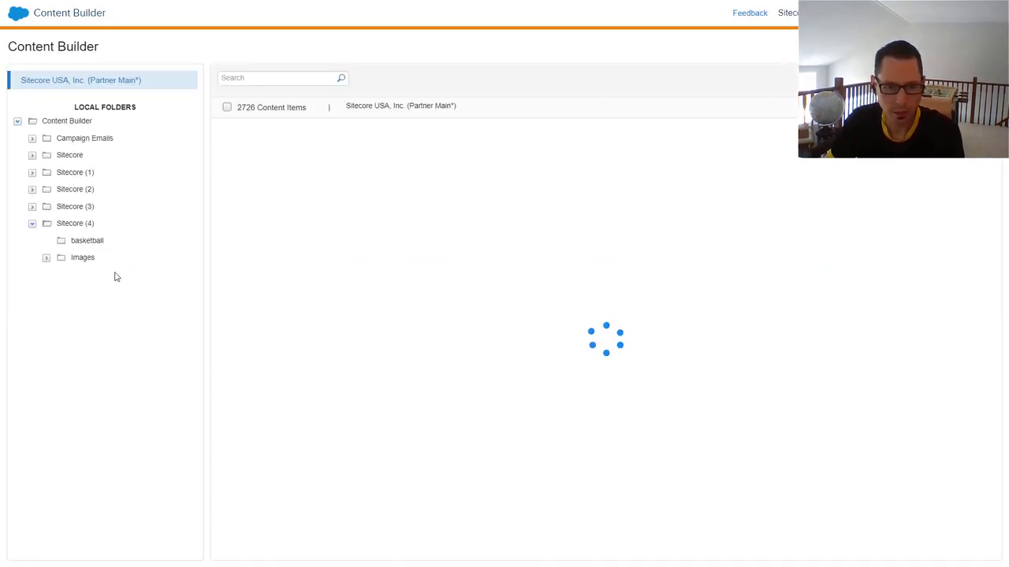
left_click(89, 242)
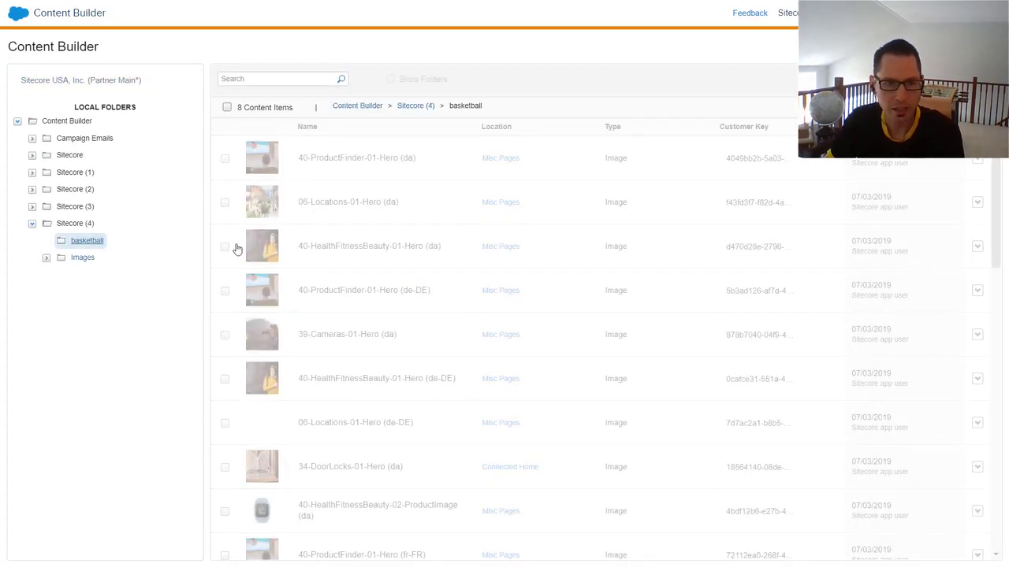
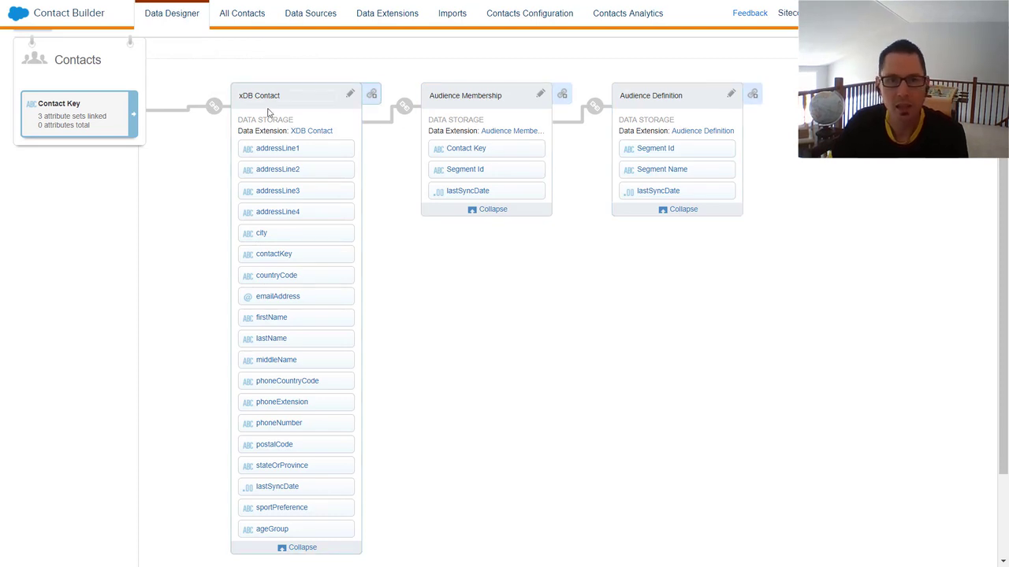
Open the xDB Contact data extension from the Sitecore folder of Data Extensions
left_click(387, 14)
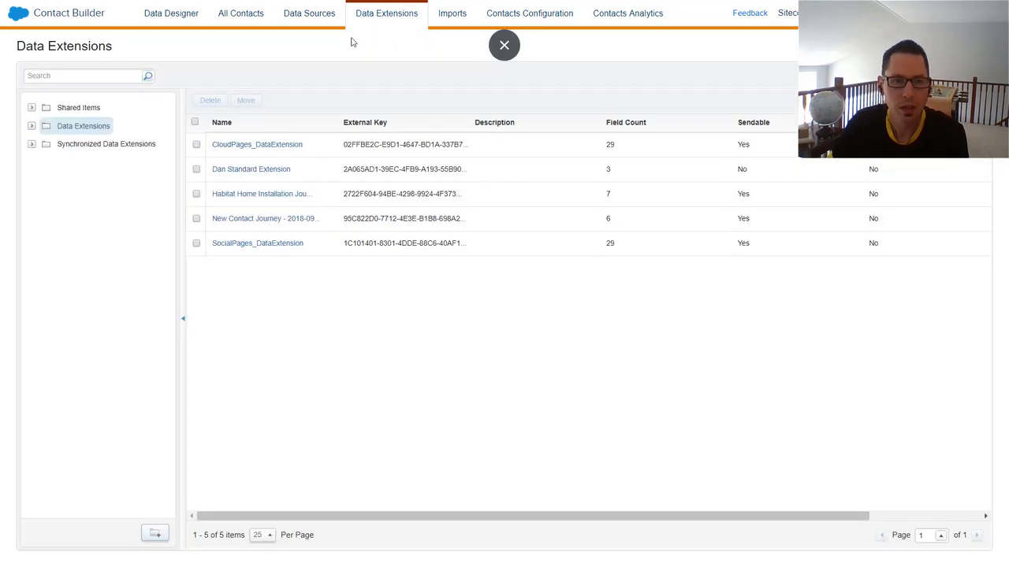
left_click(32, 127)
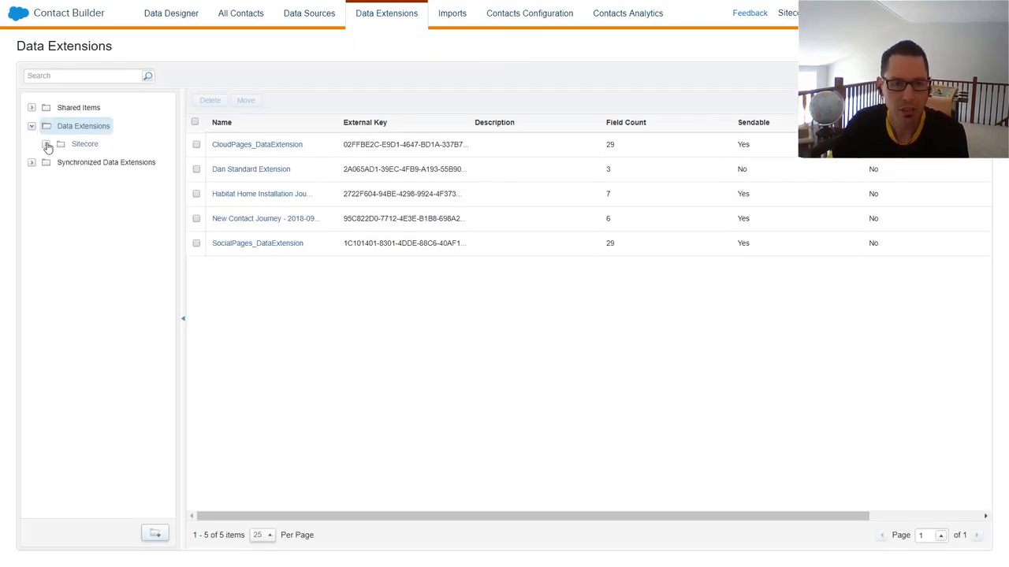
left_click(46, 145)
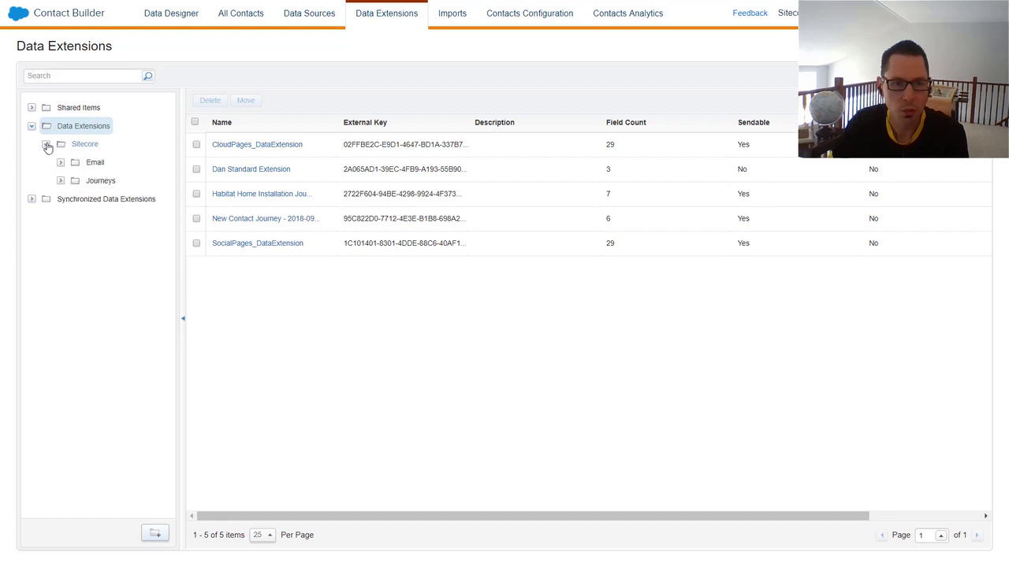
left_click(86, 146)
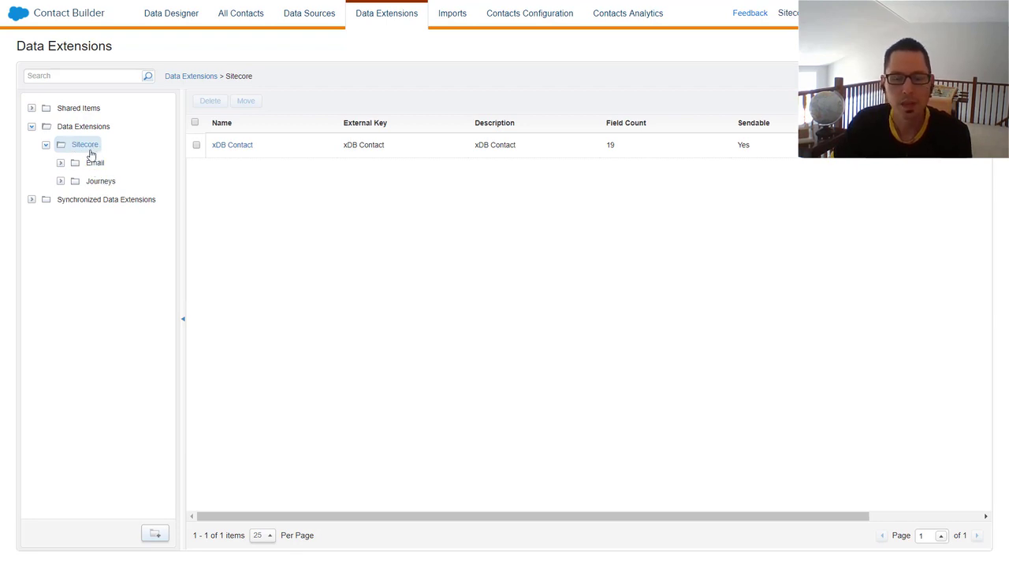
left_click(234, 146)
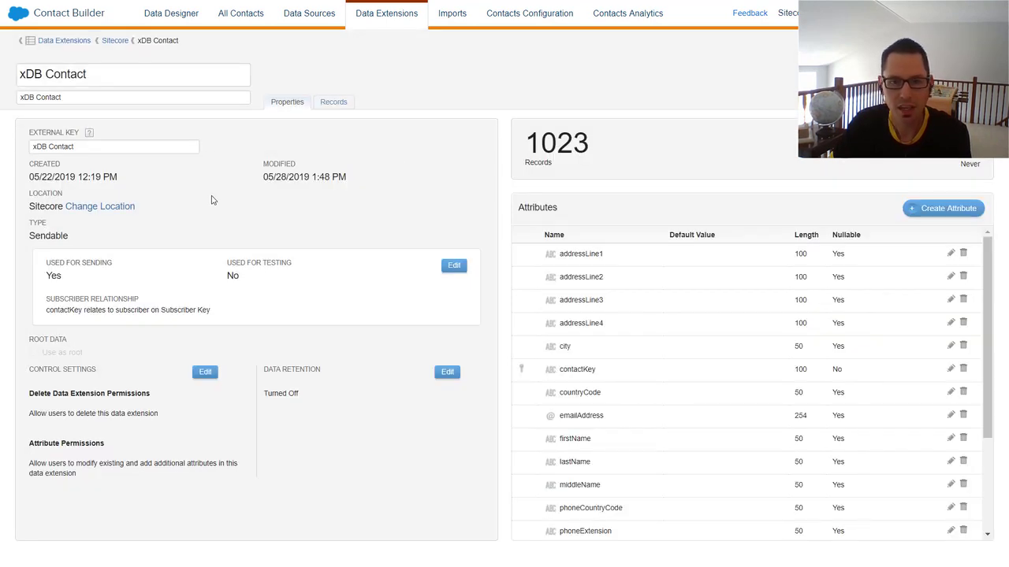
Examine the xDB Contact records, focusing on the sportPreference and ageGroup values of the first contact
left_click(334, 103)
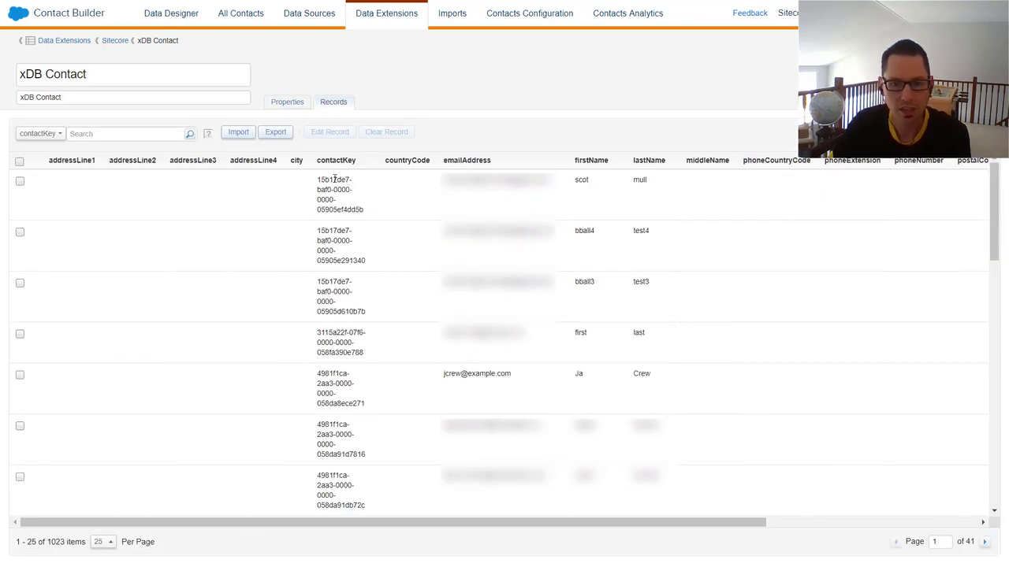
left_click_drag(260, 524, 425, 531)
left_click_drag(618, 526, 665, 526)
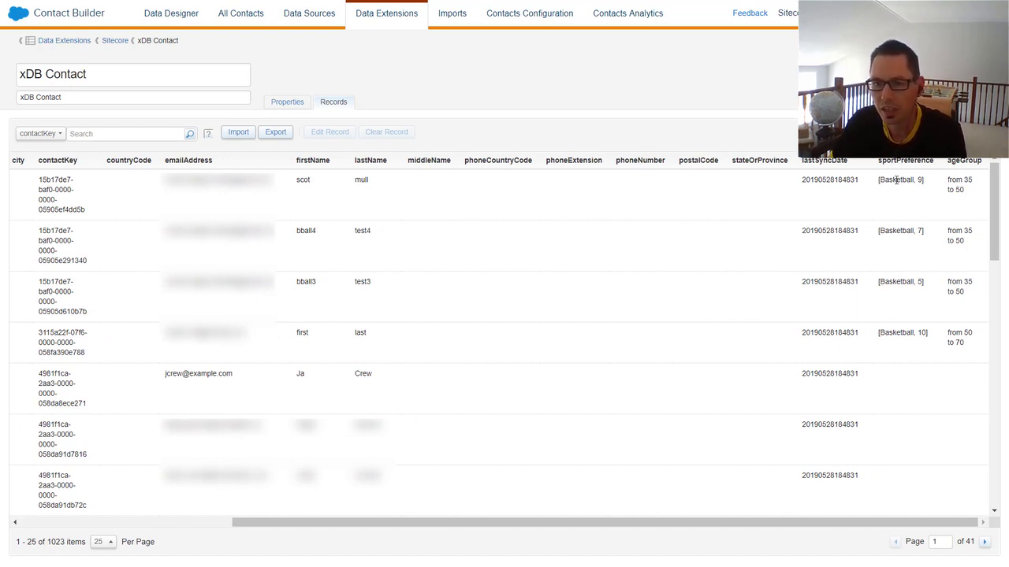
left_click(876, 182)
left_click_drag(880, 181, 933, 180)
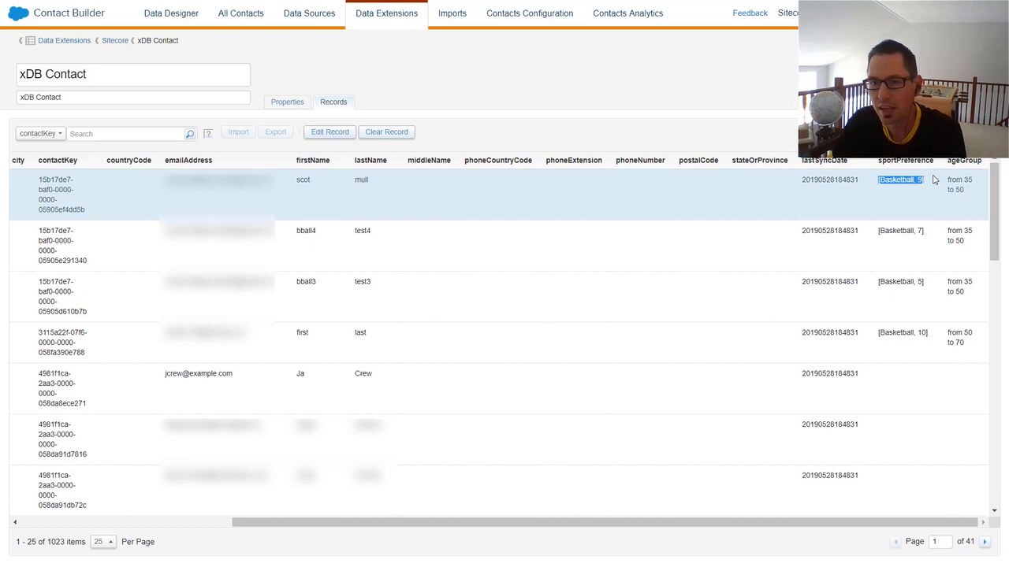
left_click(912, 205)
left_click(912, 205)
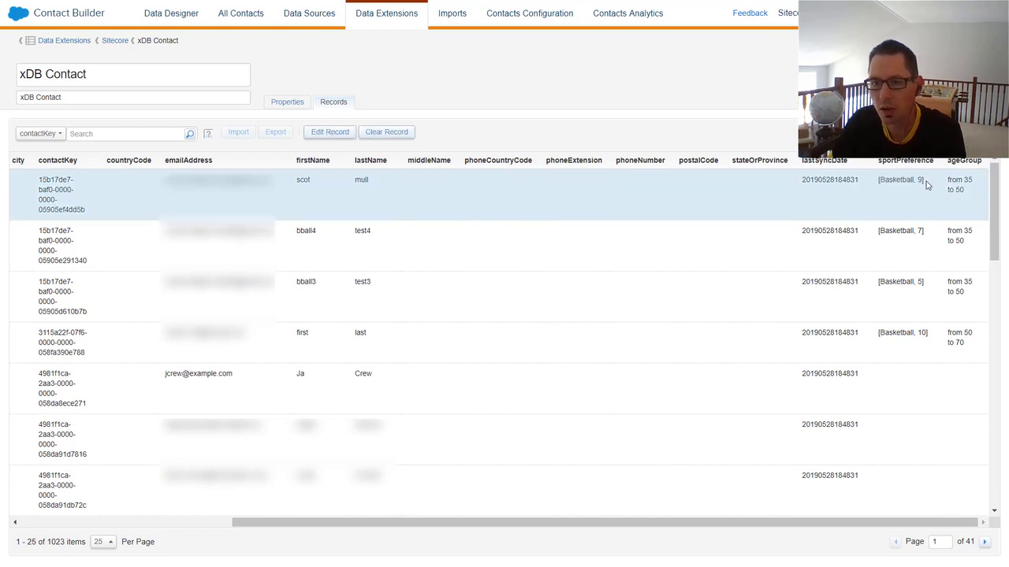
left_click_drag(927, 185, 881, 182)
left_click(953, 182)
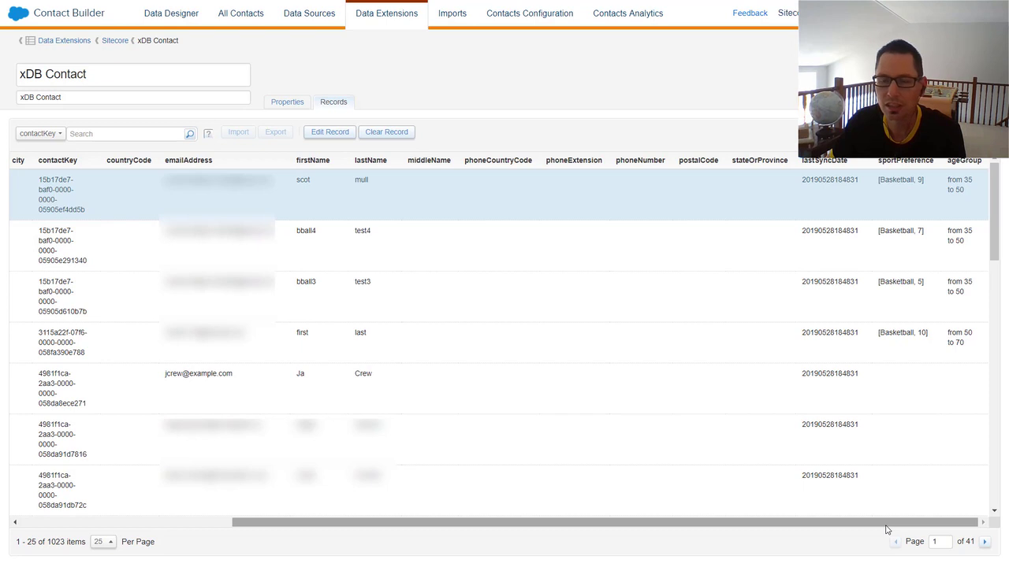
left_click_drag(887, 529, 528, 524)
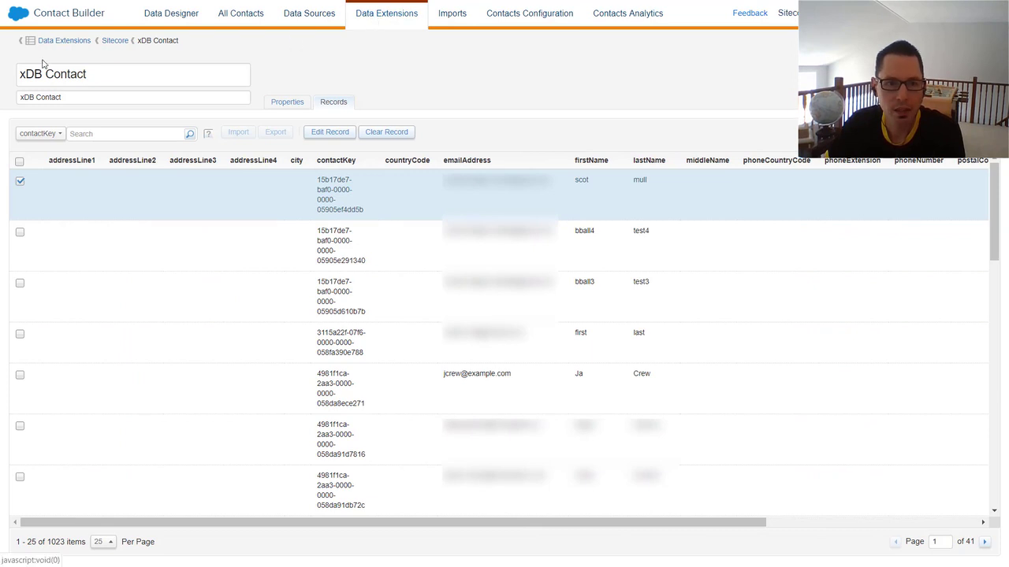
Open the Dynamic List - Basketball Segment data extension in Sitecore's Email folder and view its records
left_click(114, 40)
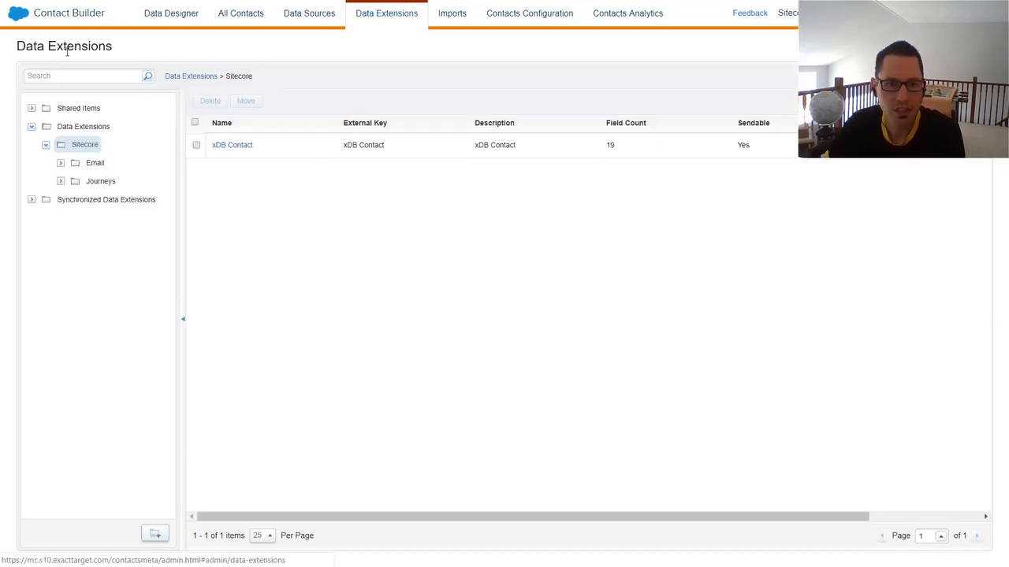
left_click(95, 166)
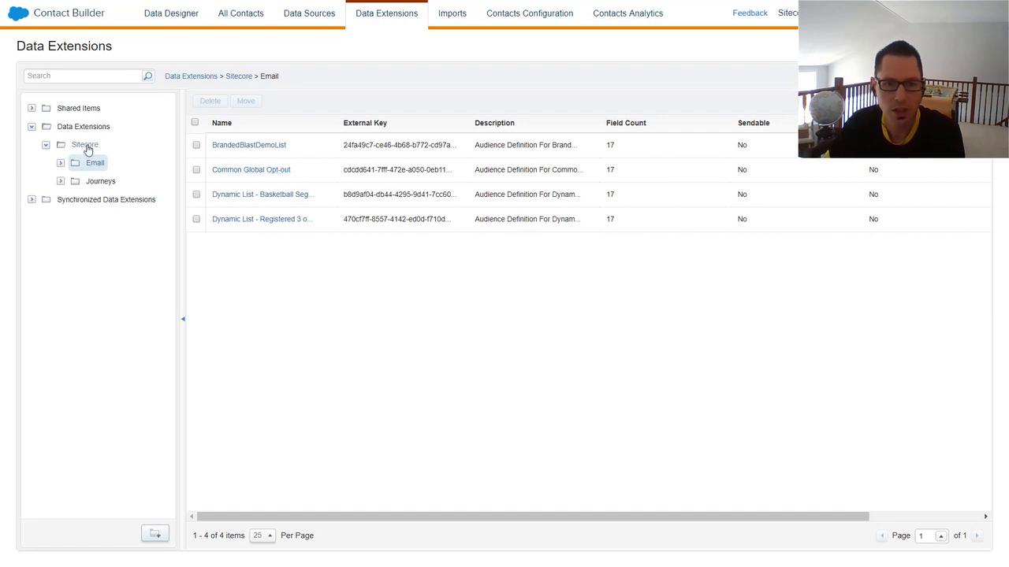
left_click(288, 200)
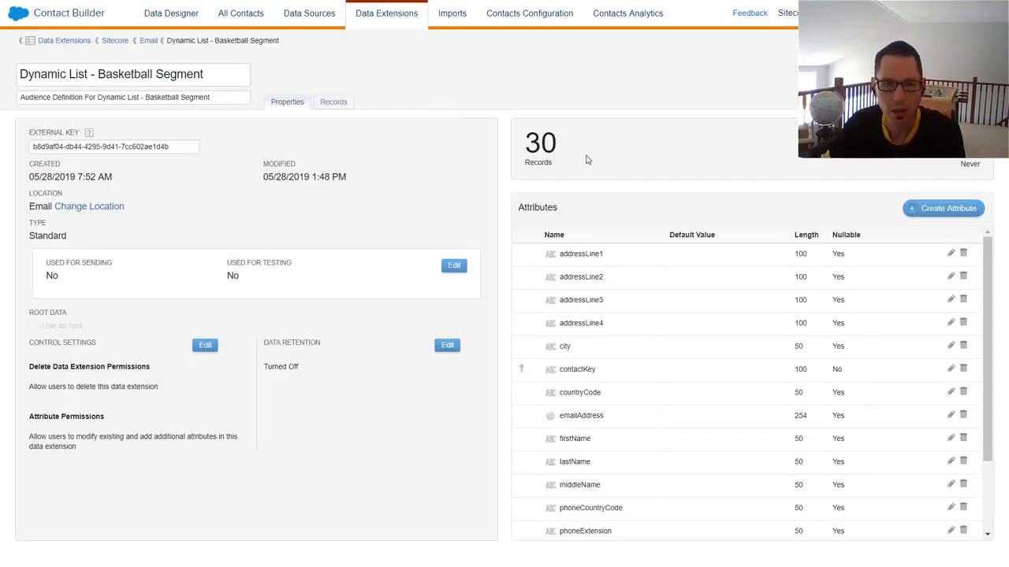
left_click(334, 104)
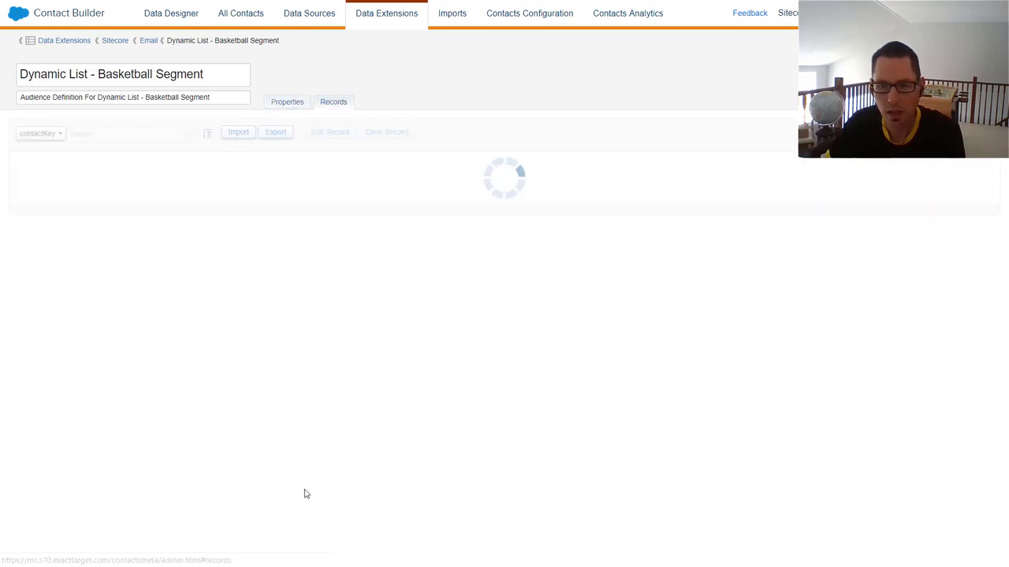
mouse_move(338, 524)
left_mouse_down()
mouse_move(641, 516)
mouse_move(349, 524)
left_mouse_up()
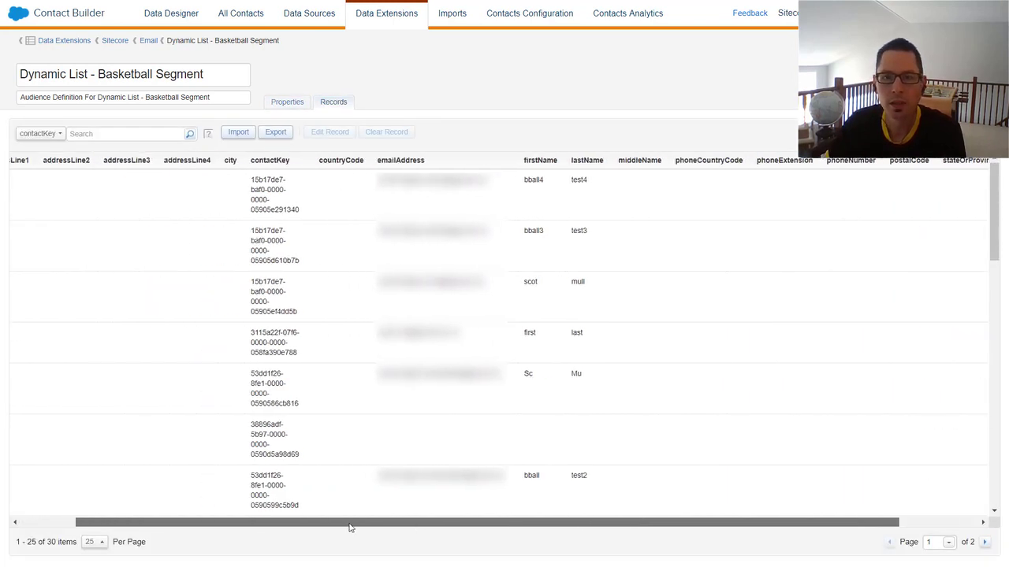
Go to Journey Builder and open the Habitat Home Lead Journey
left_click(20, 24)
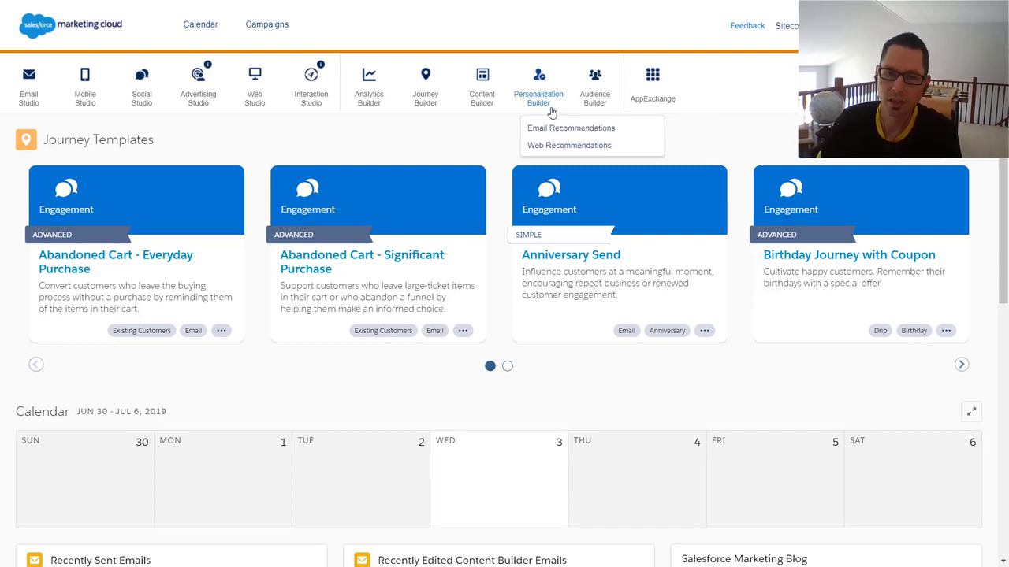
mouse_move(428, 93)
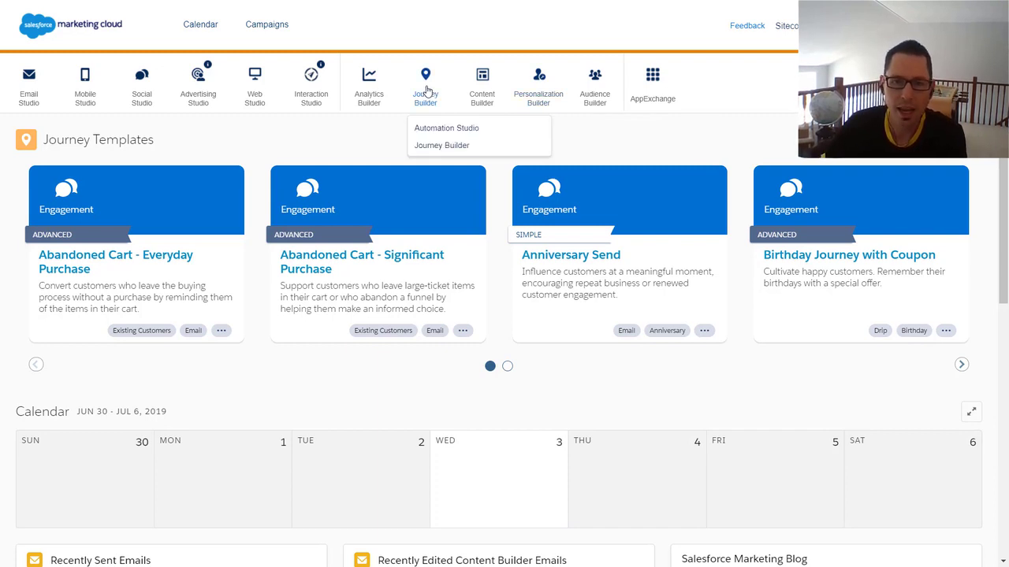
left_click(440, 147)
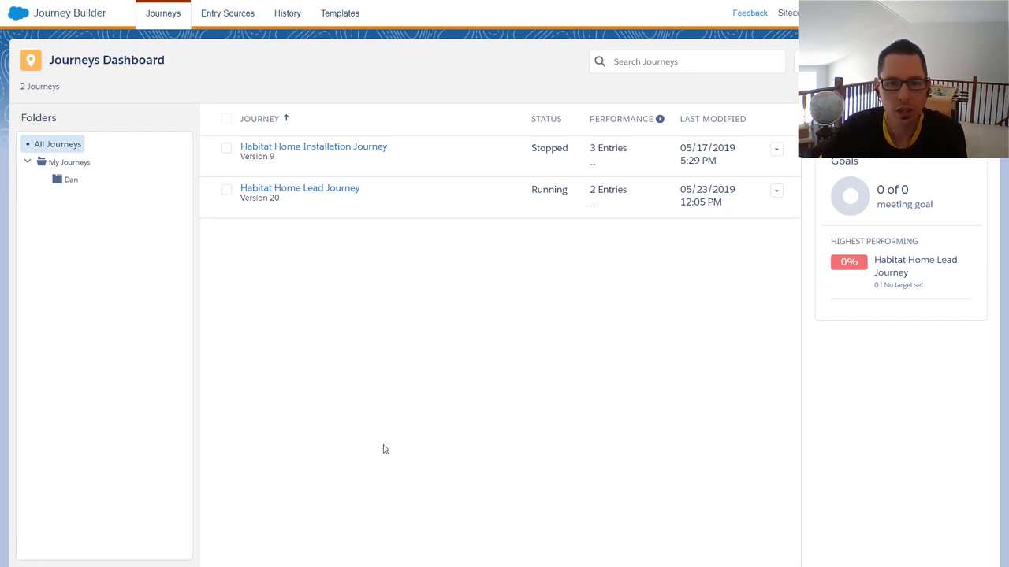
left_click(305, 192)
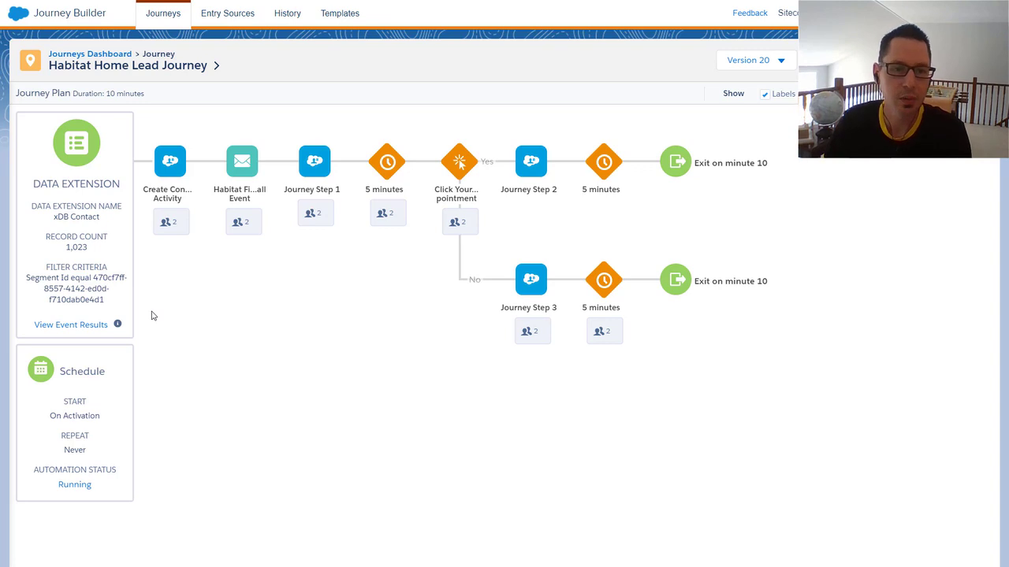
Inspect the journey's data extension entry source and its contact filter, and close the summary
left_click(92, 146)
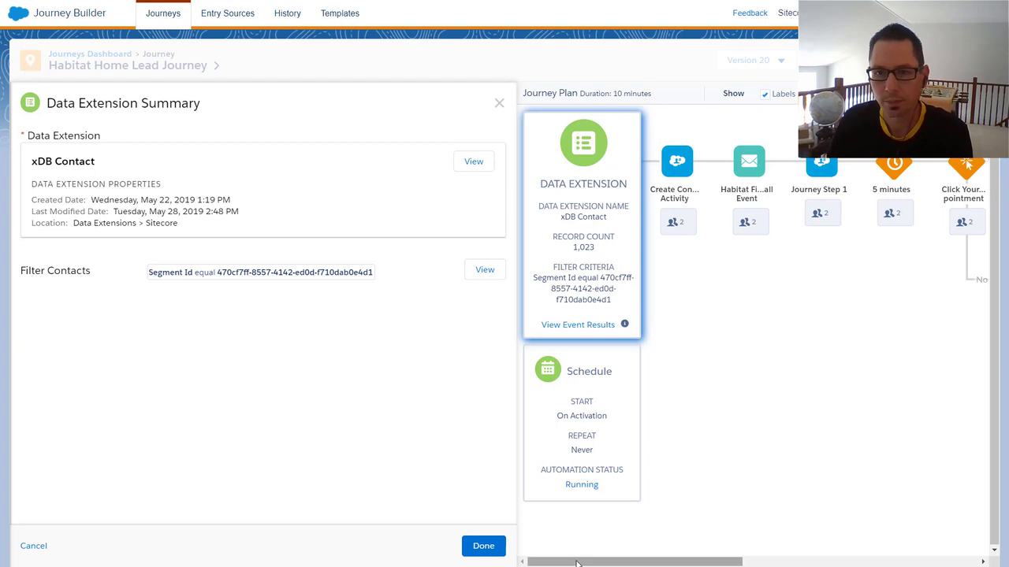
left_click_drag(637, 562, 811, 561)
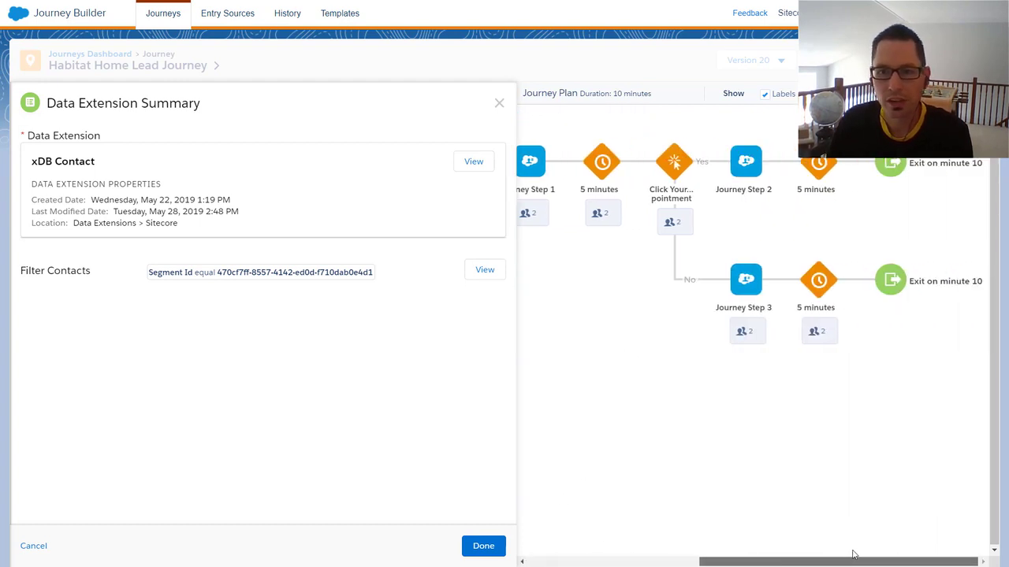
left_click(499, 105)
Open Version 22 of the journey and review the paths of its AGE RANGE decision split, closing it without discarding changes
left_click(780, 63)
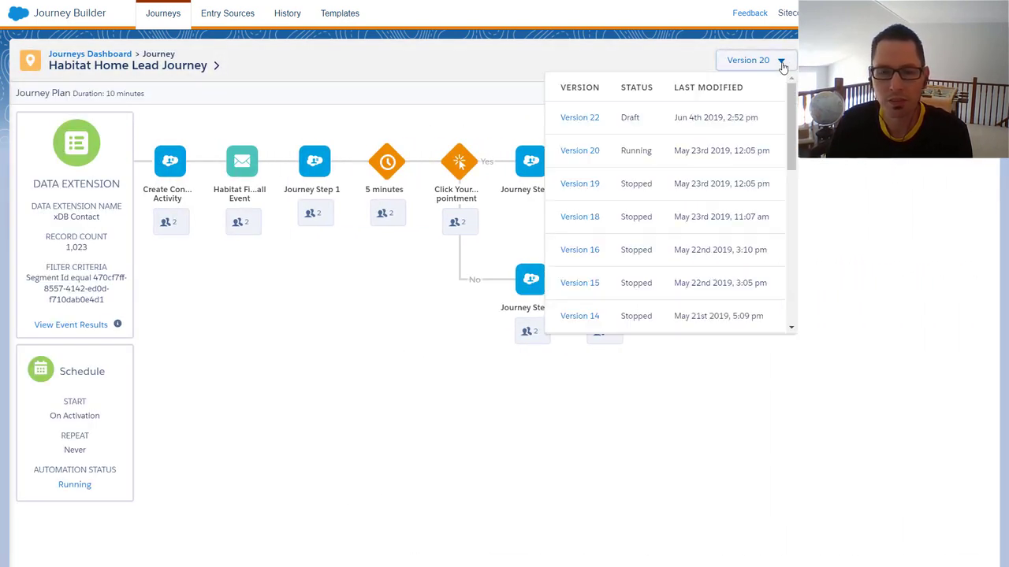
left_click(616, 120)
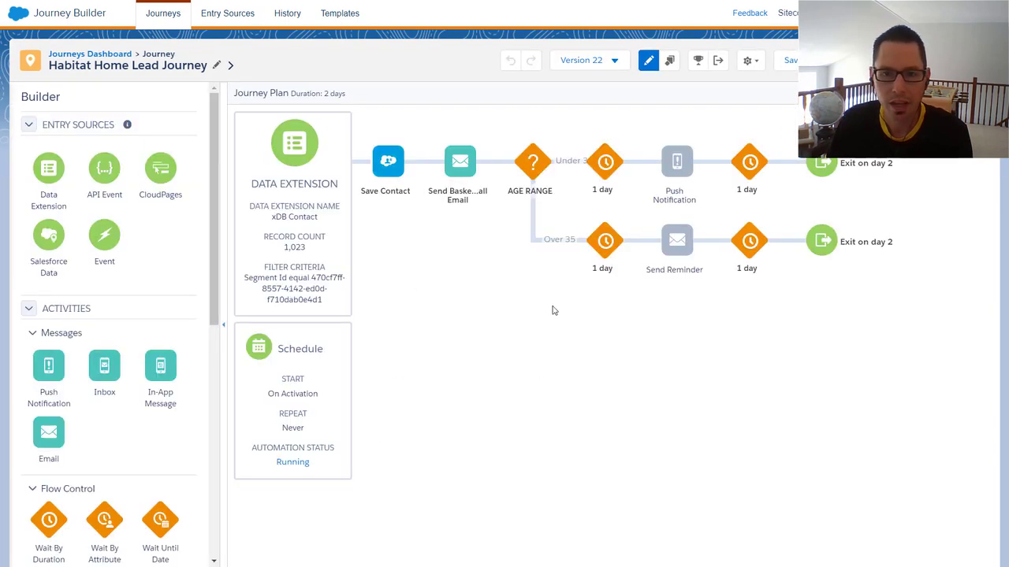
left_click(534, 173)
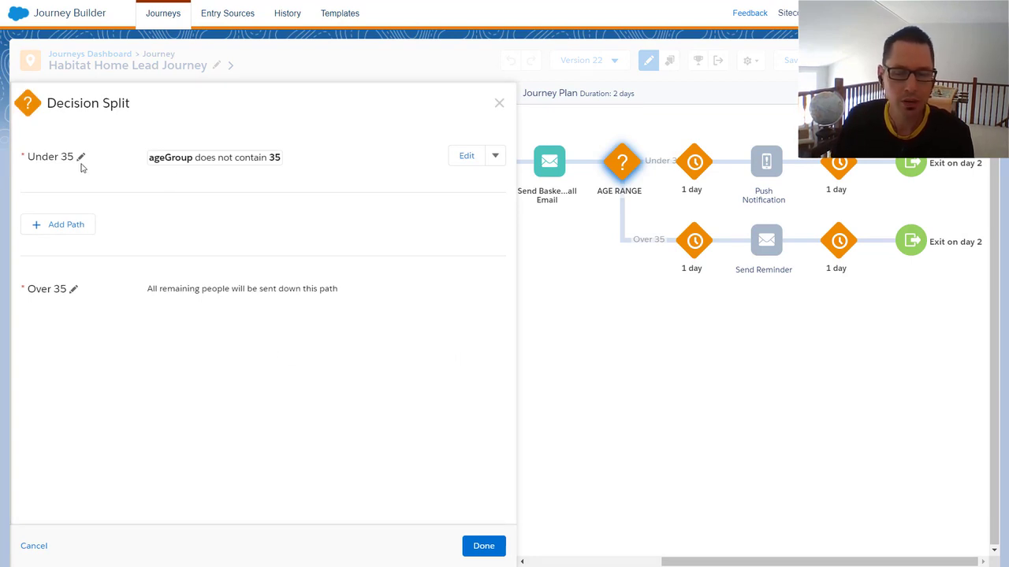
left_click(500, 104)
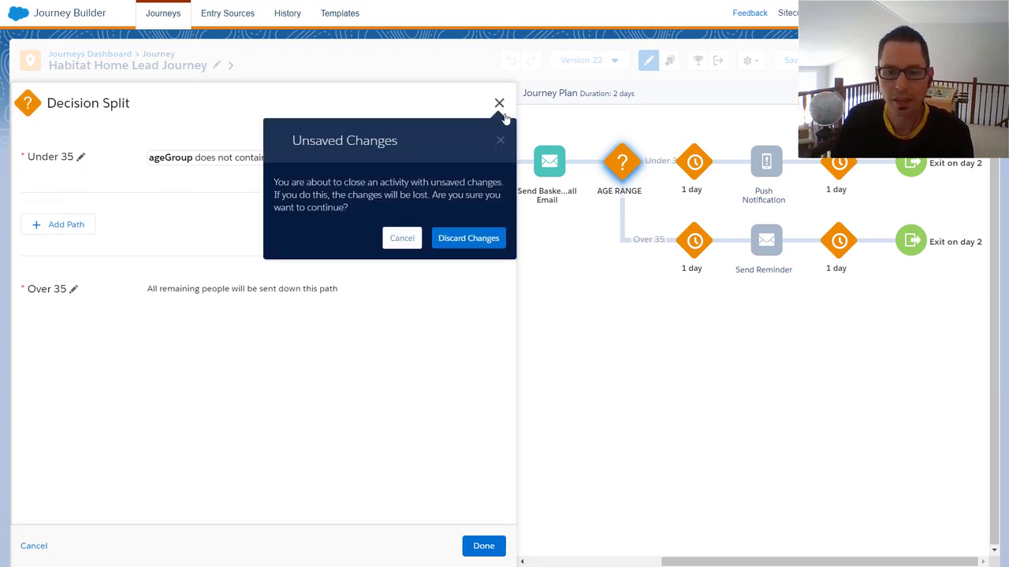
left_click(403, 239)
left_click(483, 546)
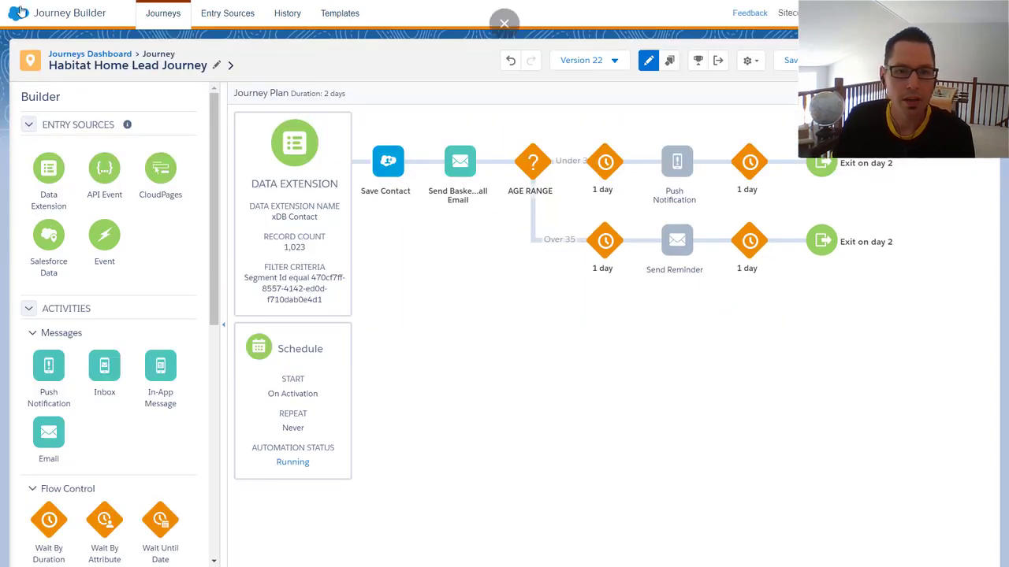
Go to Email Studio and open the Habitat Fitness - Event Registration email for content editing
left_click(47, 24)
mouse_move(509, 73)
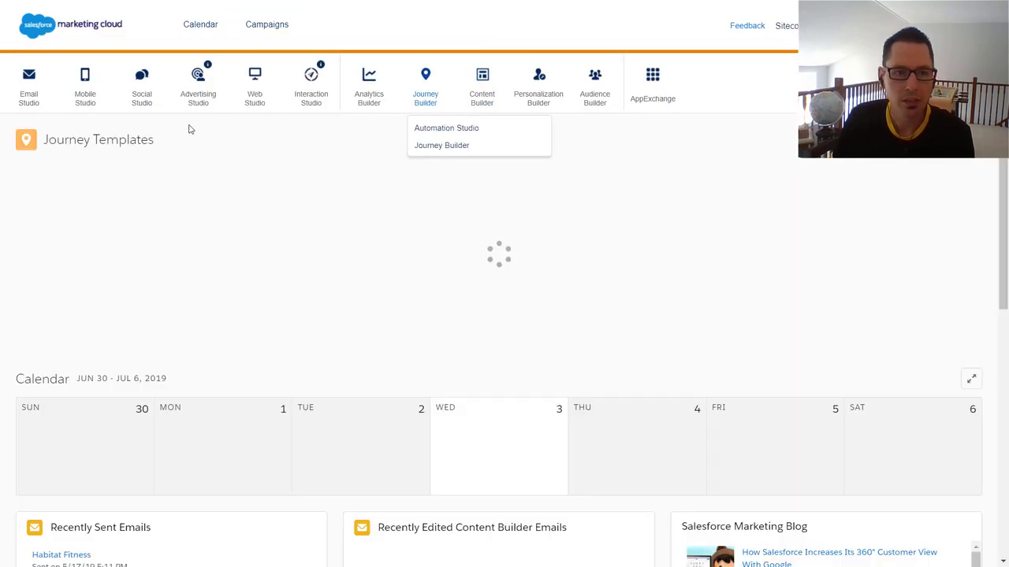
mouse_move(30, 97)
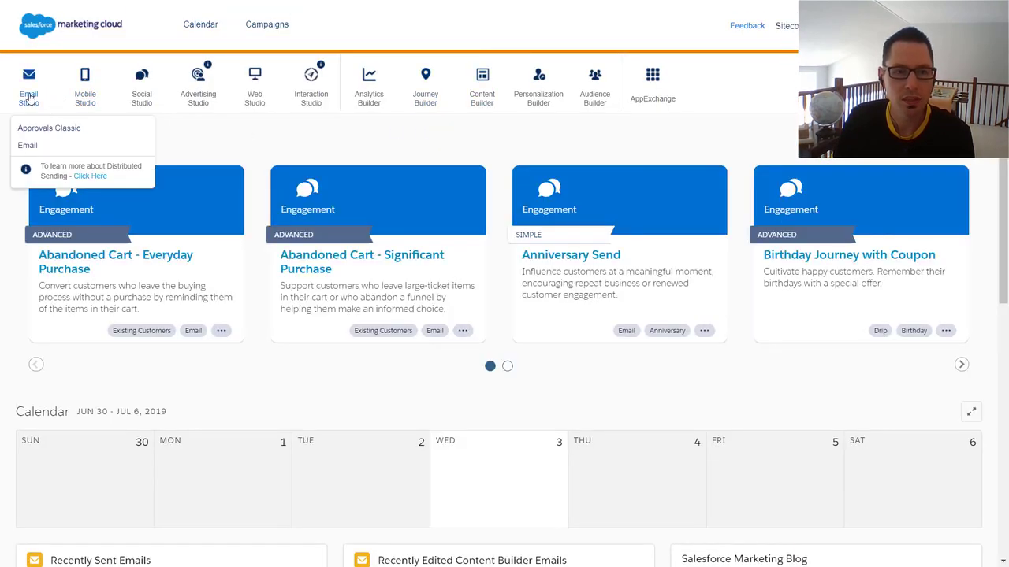
left_click(28, 147)
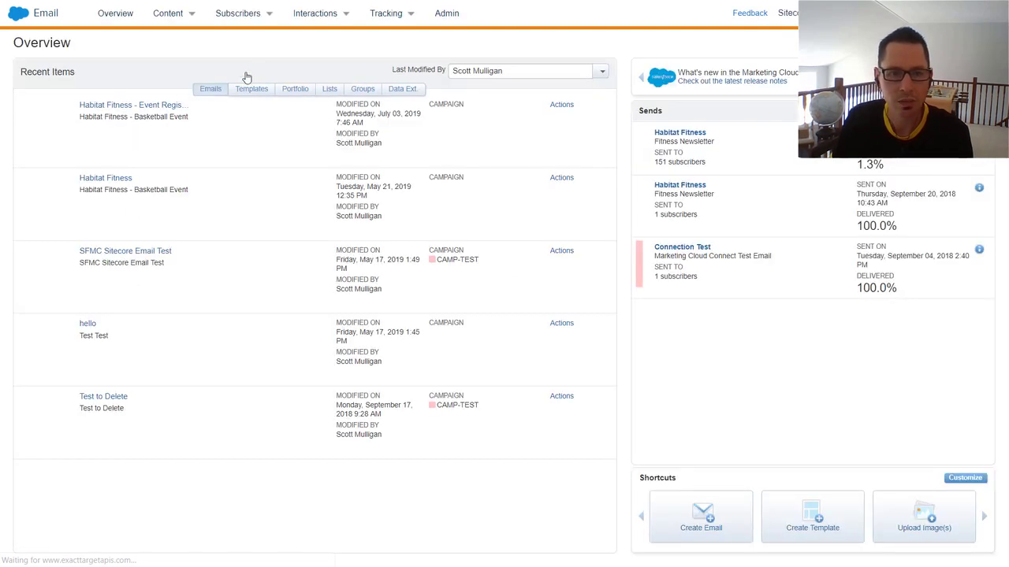
left_click(124, 110)
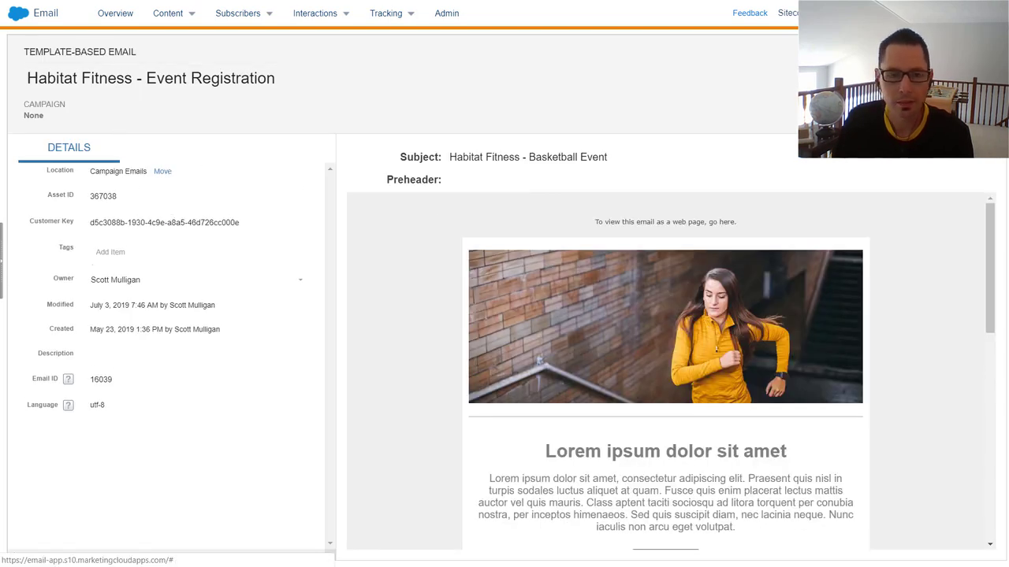
left_click(396, 253)
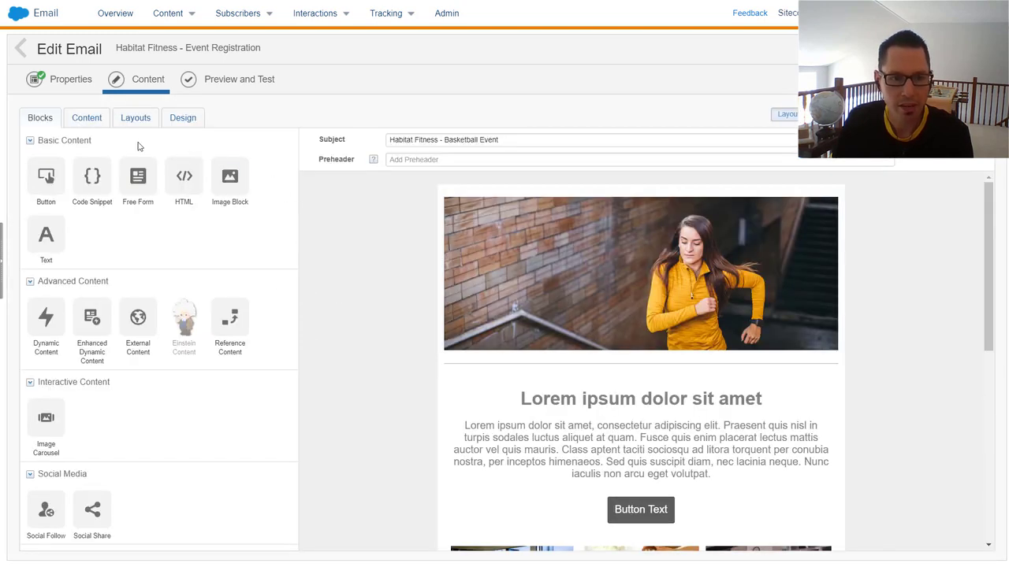
Search the email editor's content library for "basketball" and look through the matching images
left_click(88, 122)
left_click(59, 145)
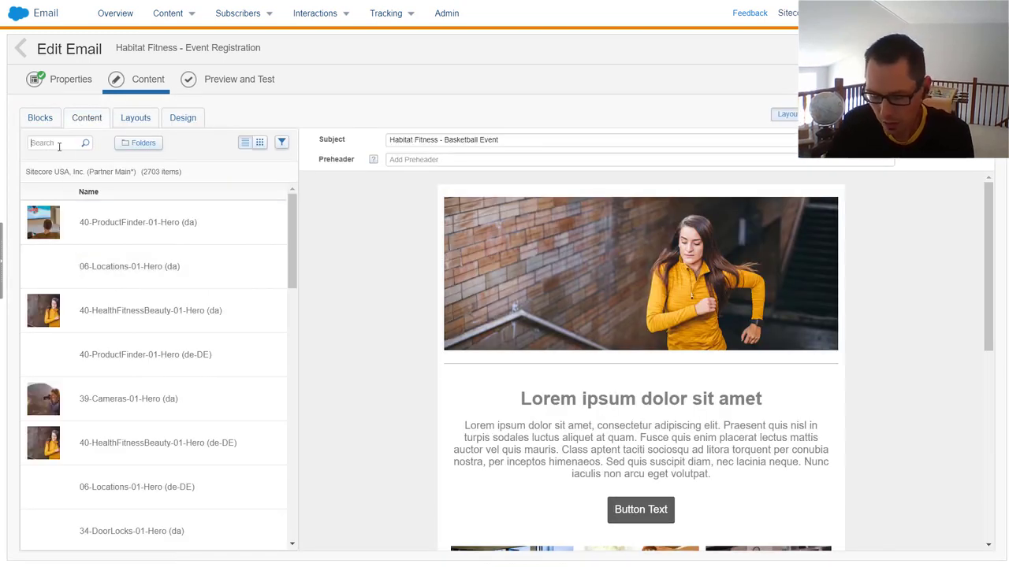
type("basketball")
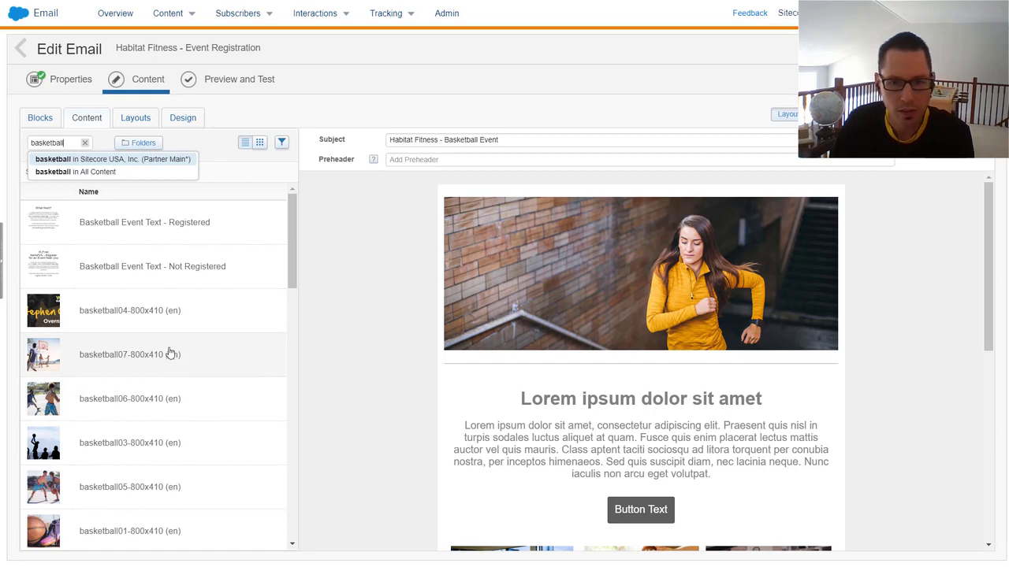
left_click_drag(116, 364, 140, 358)
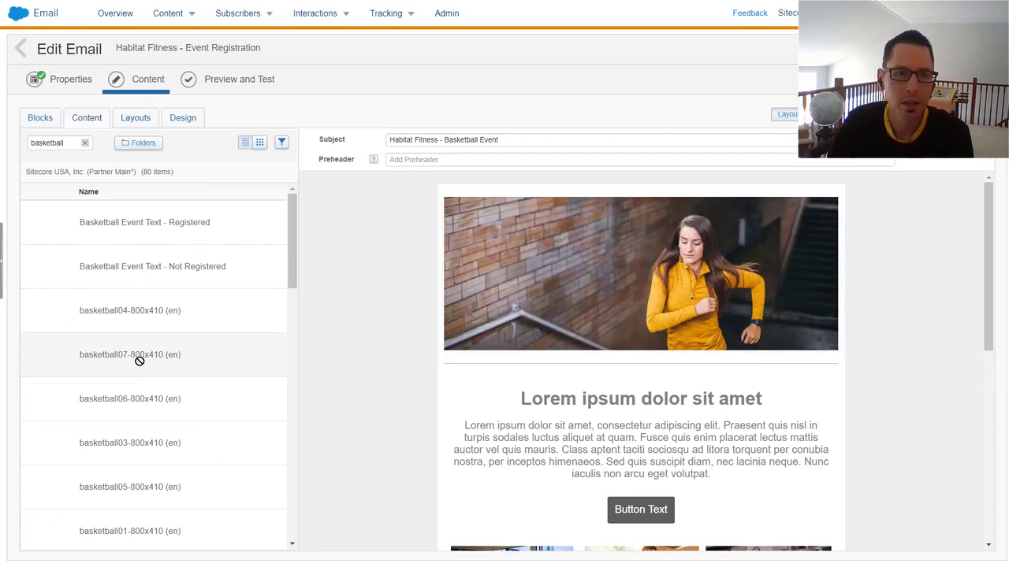
Add a Dynamic Content block between the main text's button and the row of three images
left_click(36, 120)
scroll(406, 316, "down", 1)
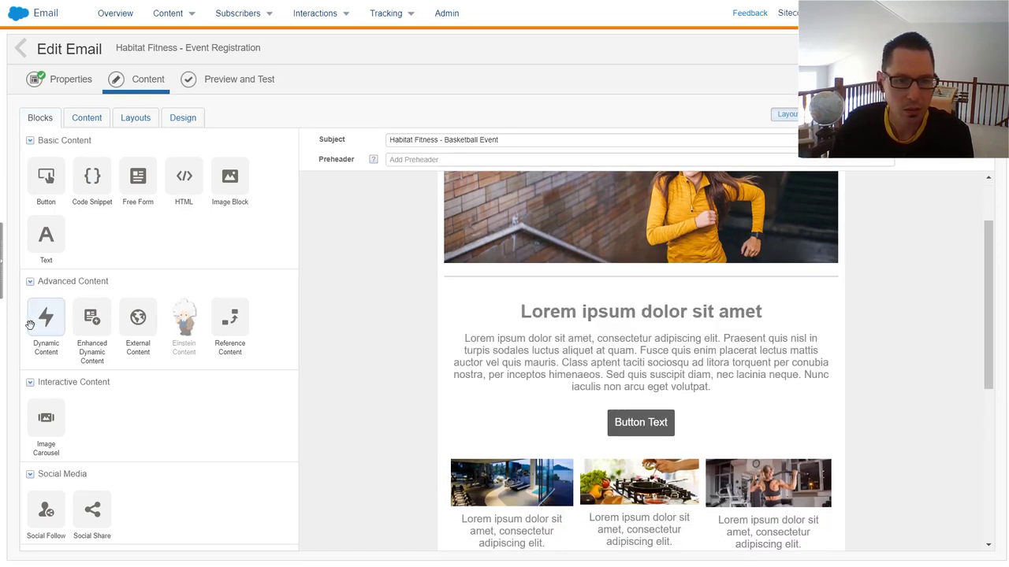
left_click_drag(47, 346, 643, 444)
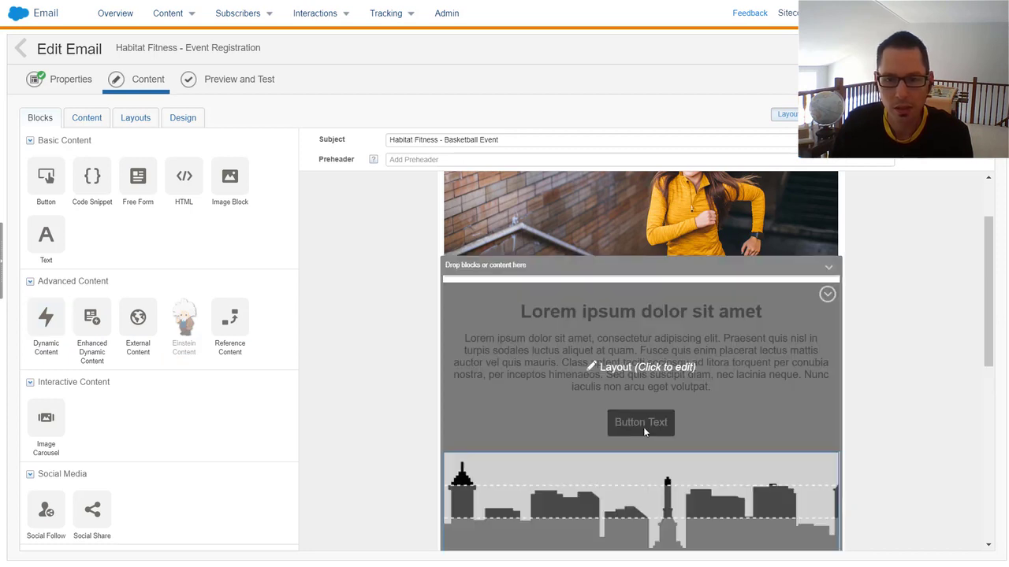
scroll(583, 465, "down", 1)
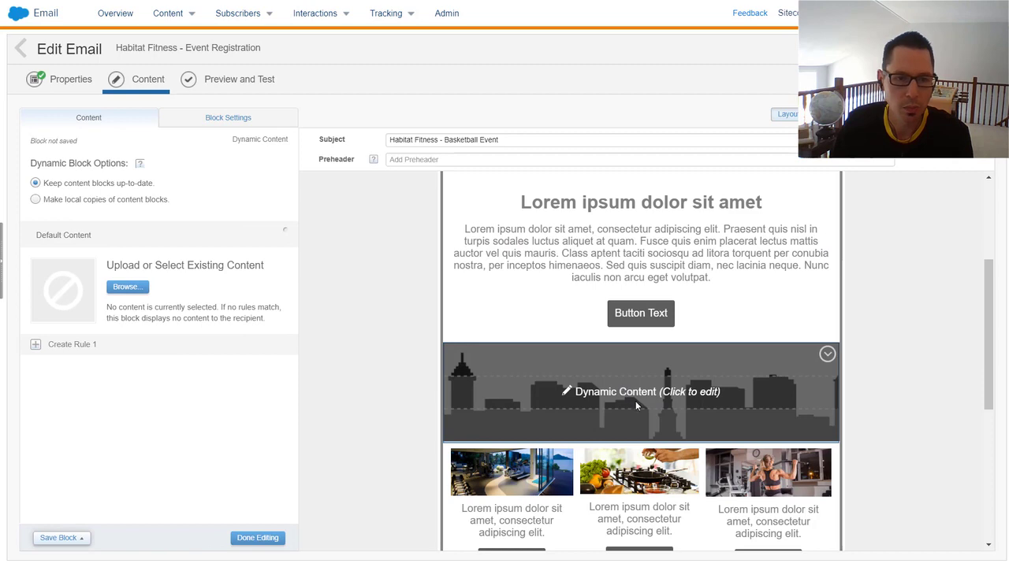
Create a rule for the dynamic block based on the xDB Contact data extension in the Sitecore folder
left_click(61, 352)
left_click(432, 223)
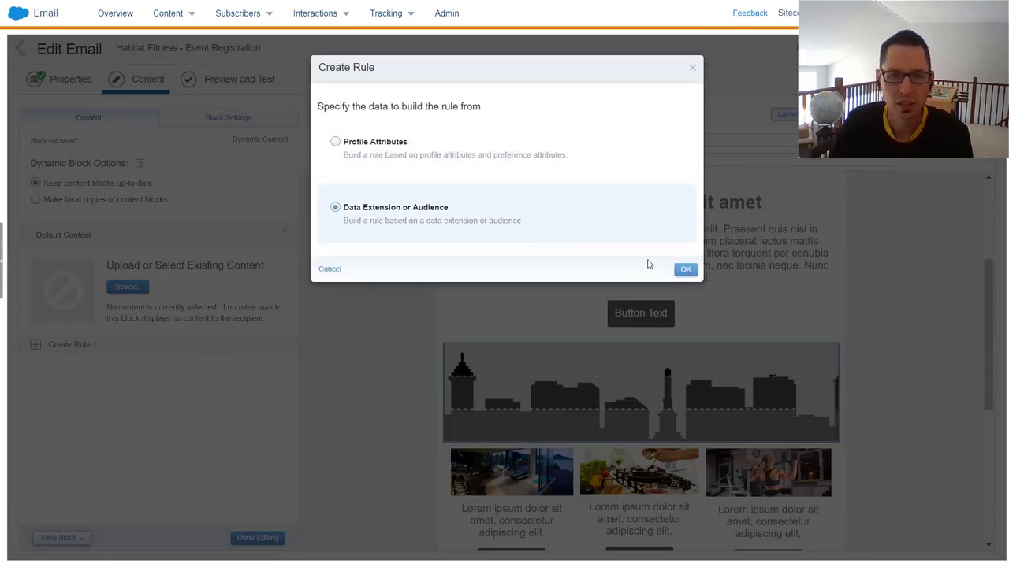
left_click(685, 269)
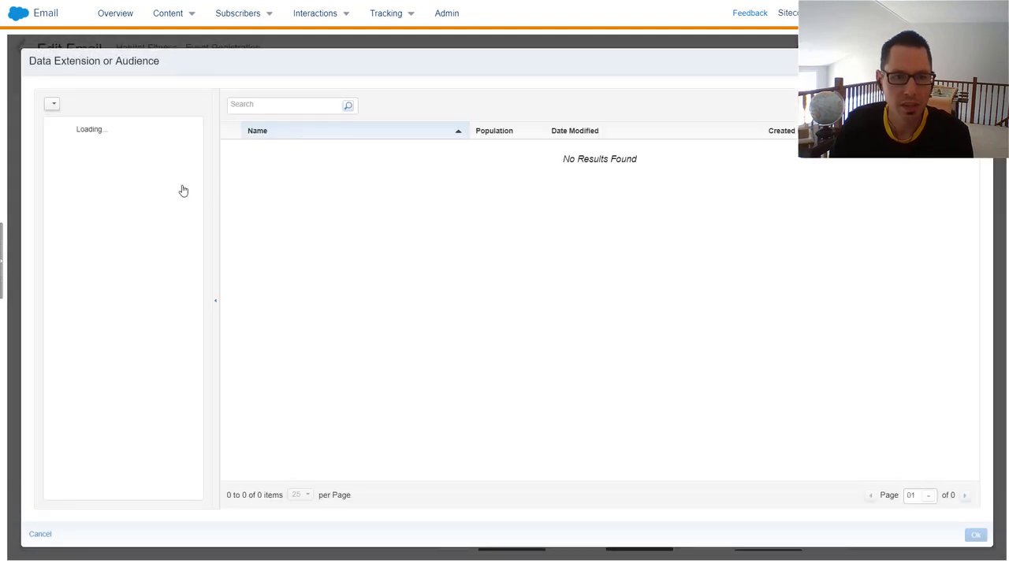
left_click(54, 133)
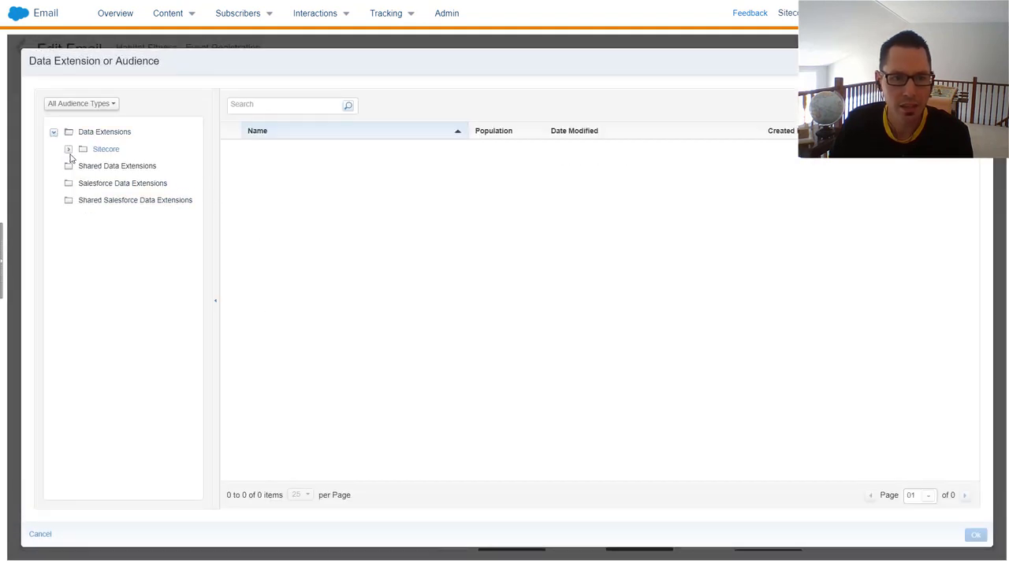
left_click(69, 151)
left_click(106, 149)
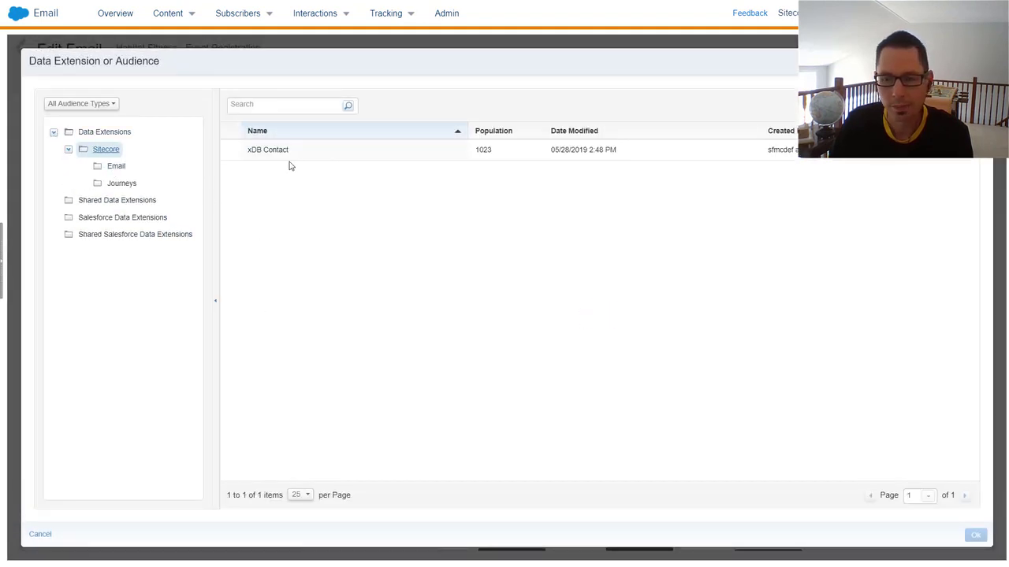
left_click(287, 157)
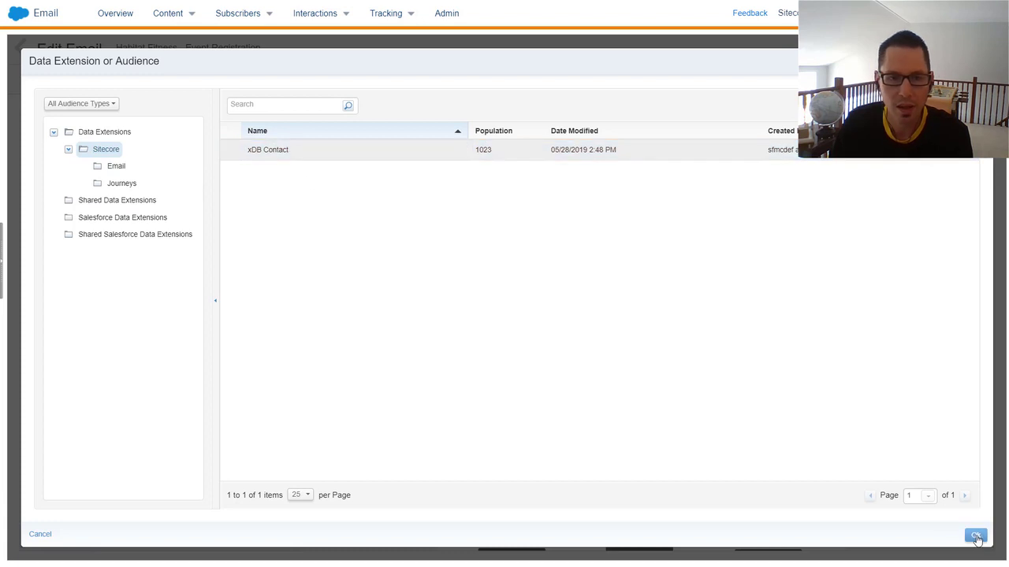
left_click(976, 536)
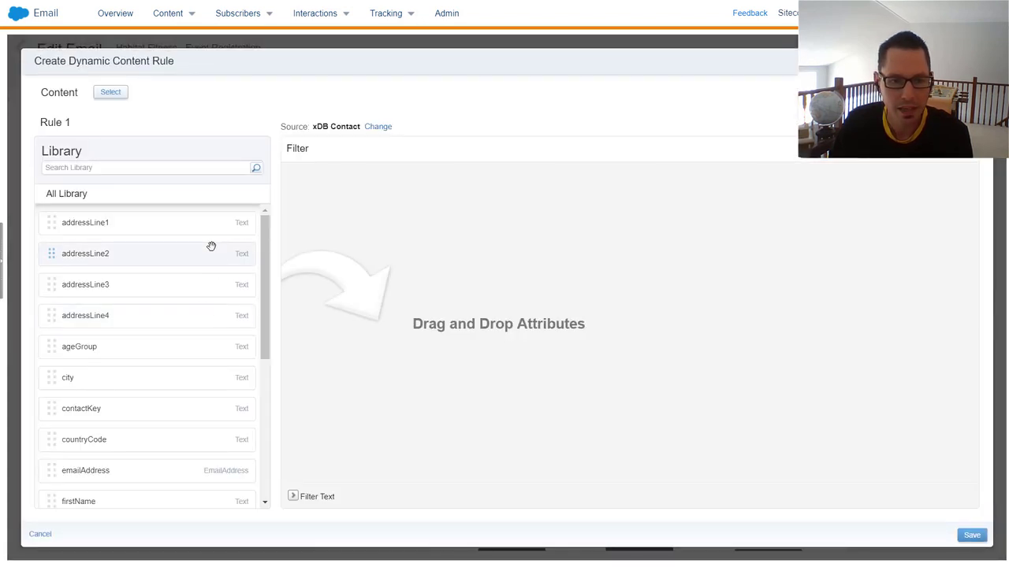
Add a filter to Rule 1 requiring that sportPreference contains "basketball"
left_click_drag(264, 284, 275, 326)
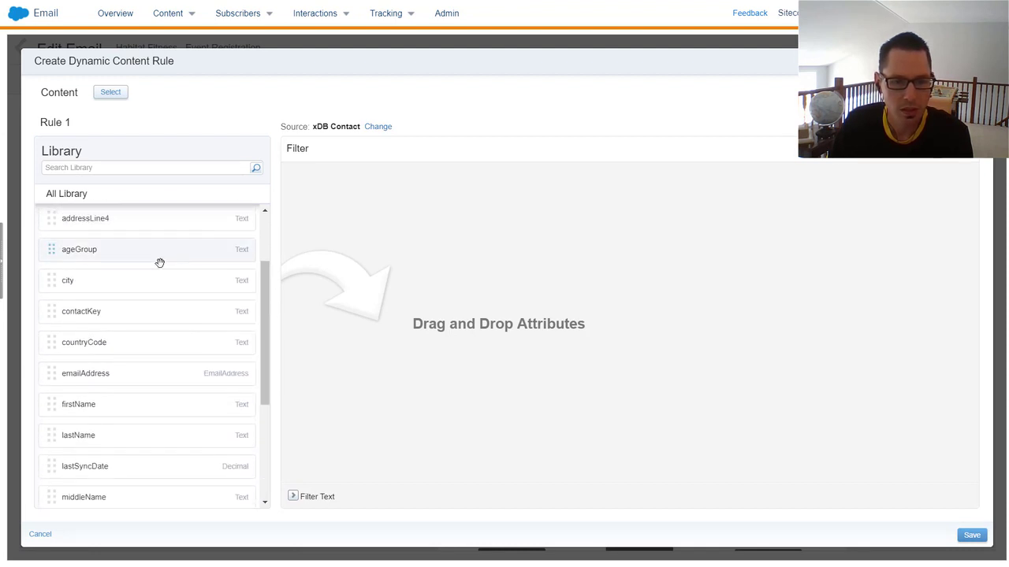
scroll(159, 262, "down", 3)
left_click_drag(102, 477, 449, 195)
left_click(414, 181)
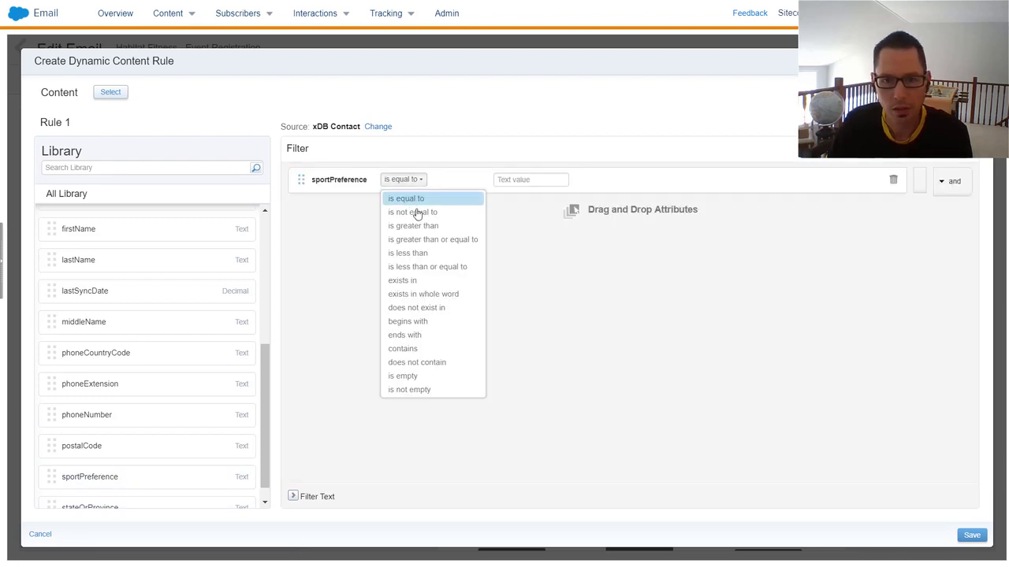
left_click(416, 352)
left_click(533, 179)
type("bas")
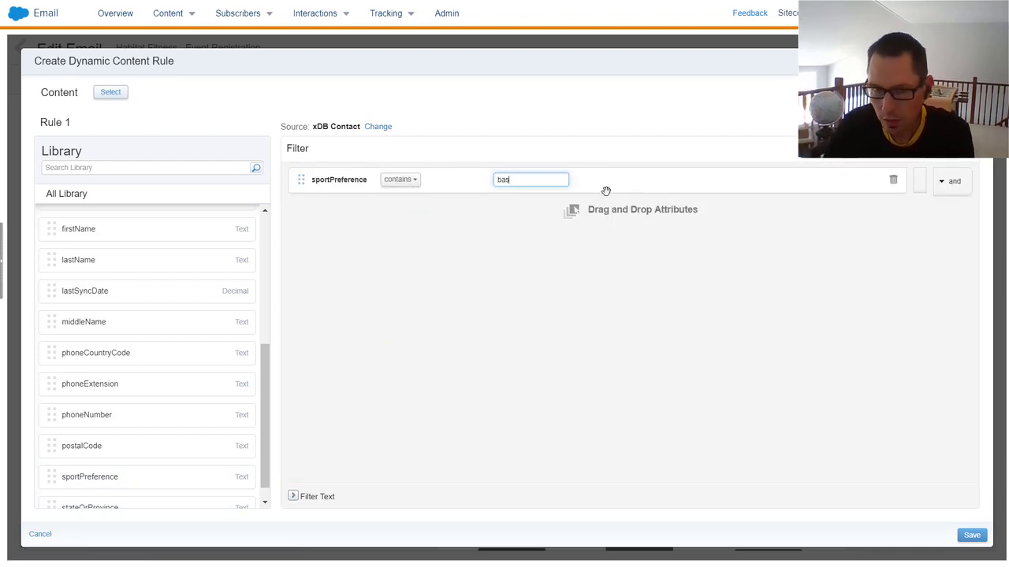
type("ketball")
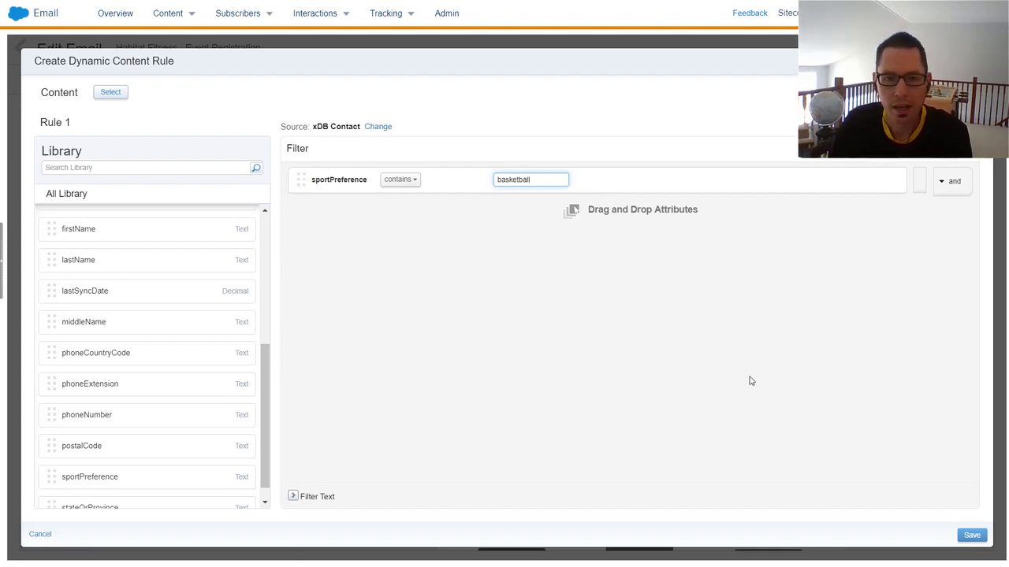
Assign the basketball05-800x410 (en) image from the Sitecore (4) basketball folder as Rule 1's content and save the rule
left_click(111, 93)
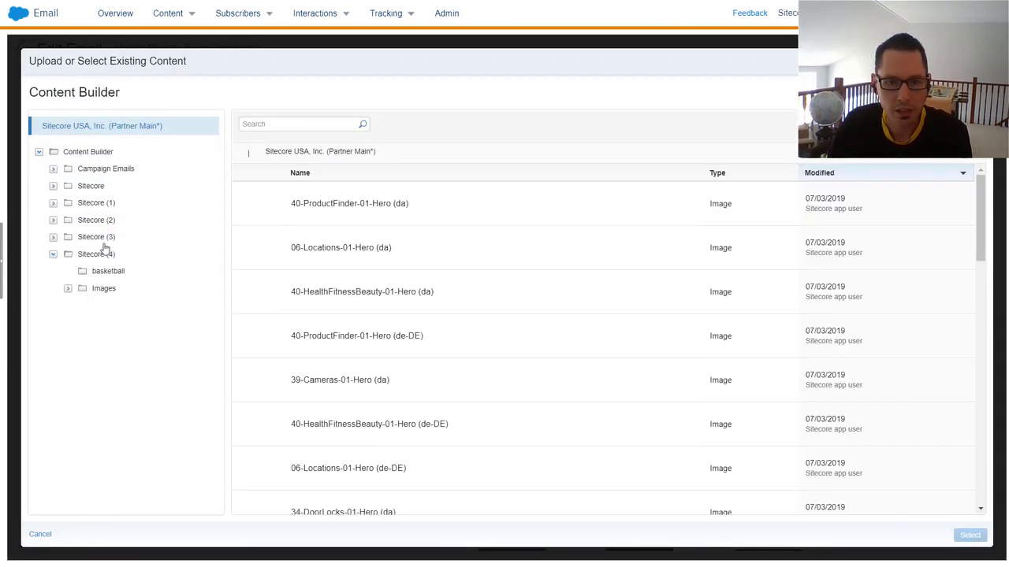
scroll(354, 366, "down", 3)
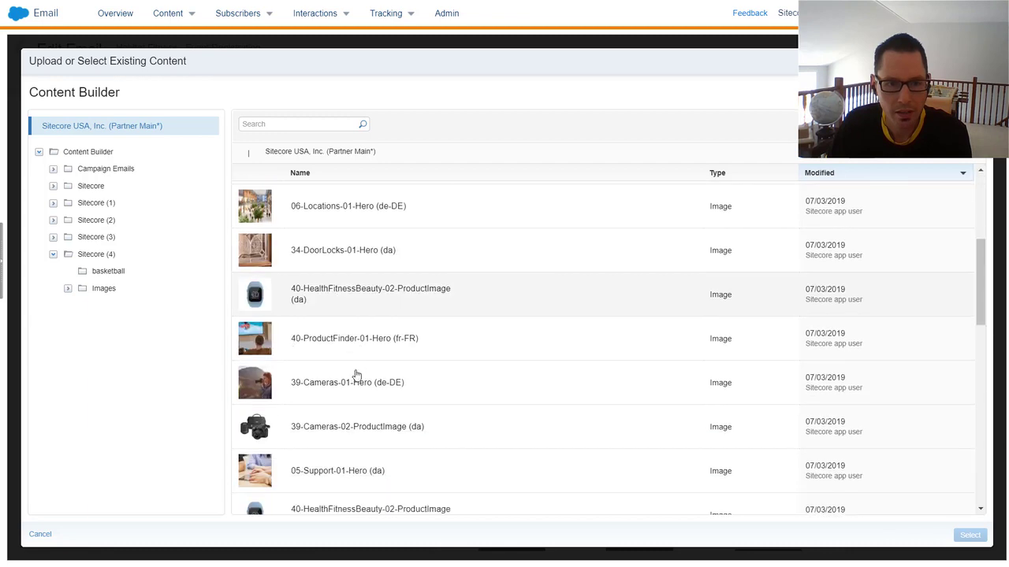
scroll(345, 408, "down", 3)
left_click(108, 271)
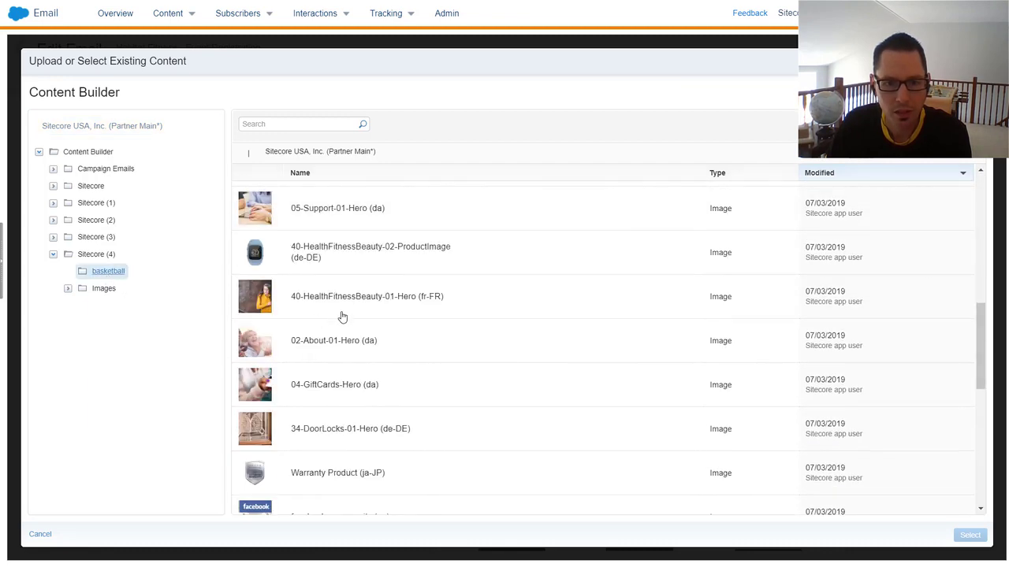
left_click(331, 340)
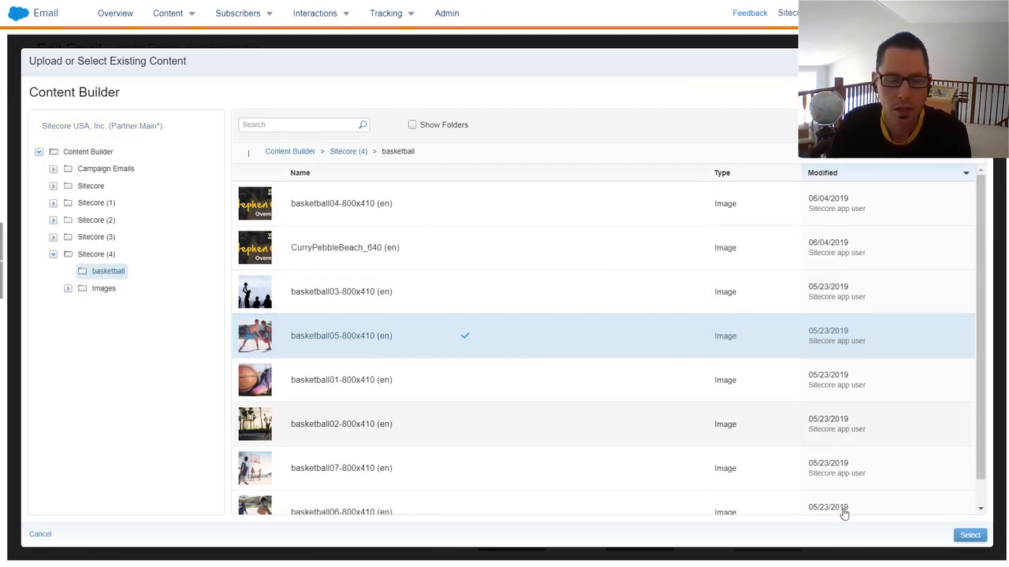
left_click(969, 535)
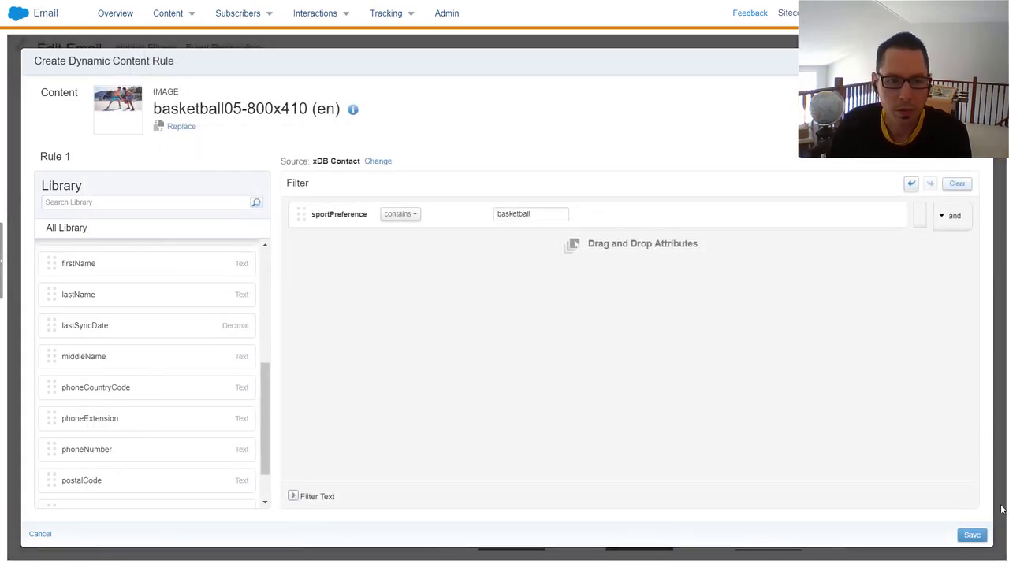
left_click(971, 535)
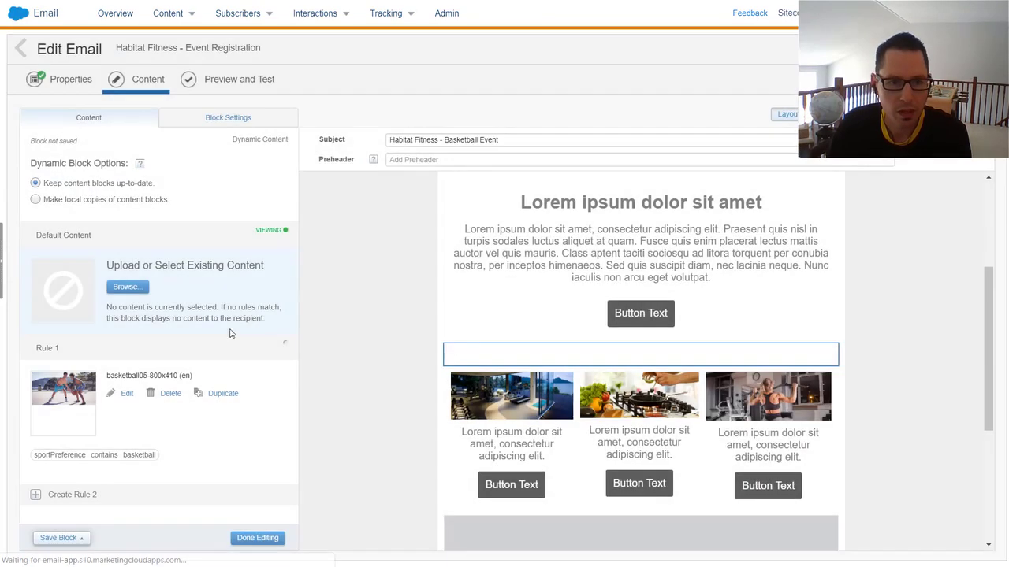
Set basketball01-800x410 (en) from the basketball folder as the block's default content, and preview the Rule 1 and default versions
left_click(125, 287)
left_click(114, 271)
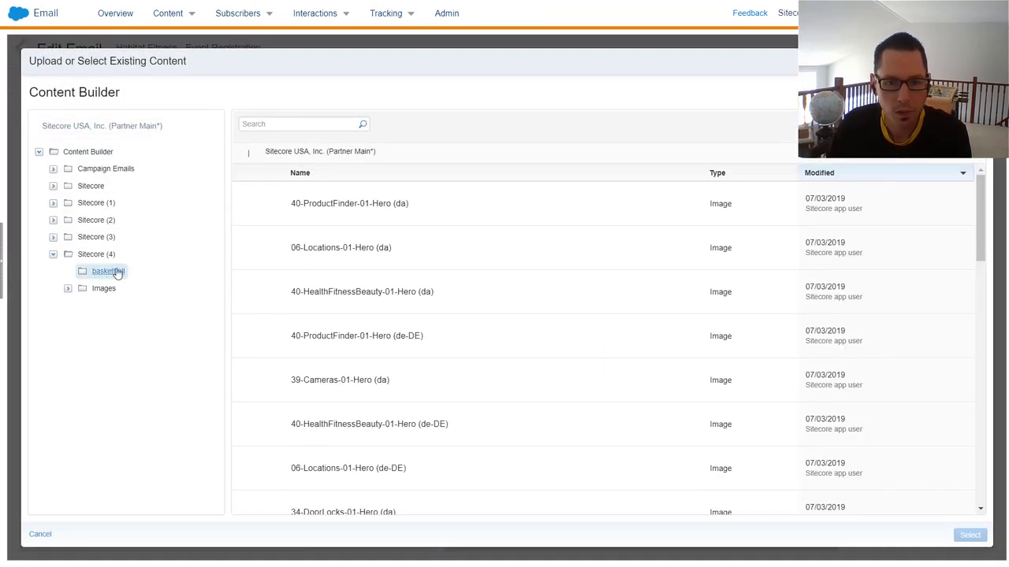
left_click(262, 345)
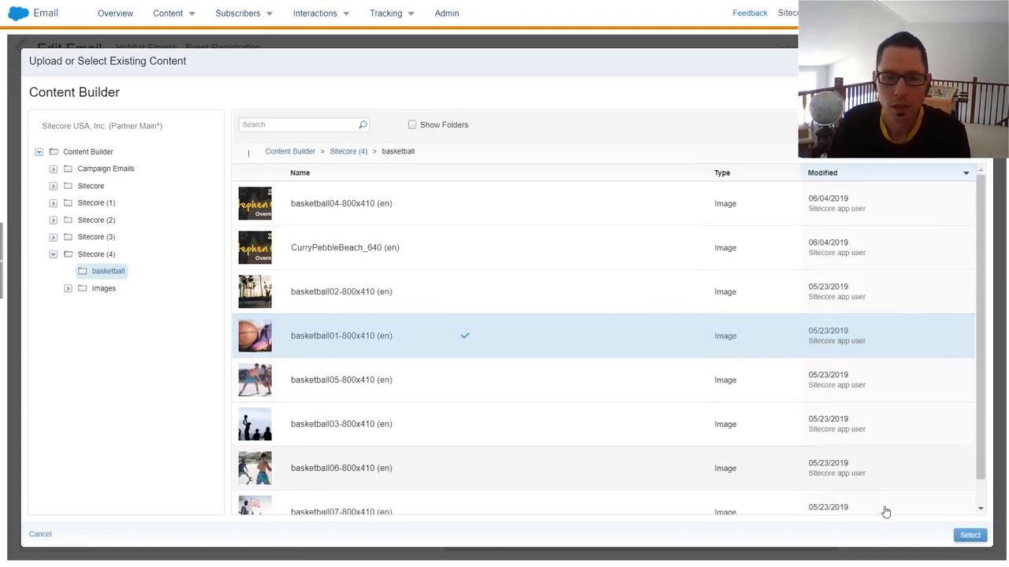
double_click(324, 338)
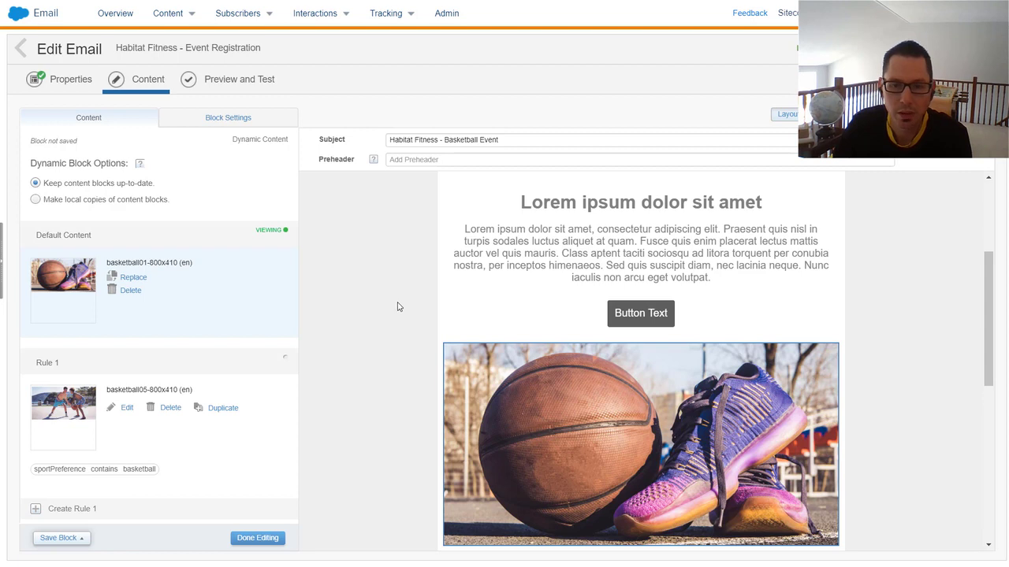
left_click(252, 450)
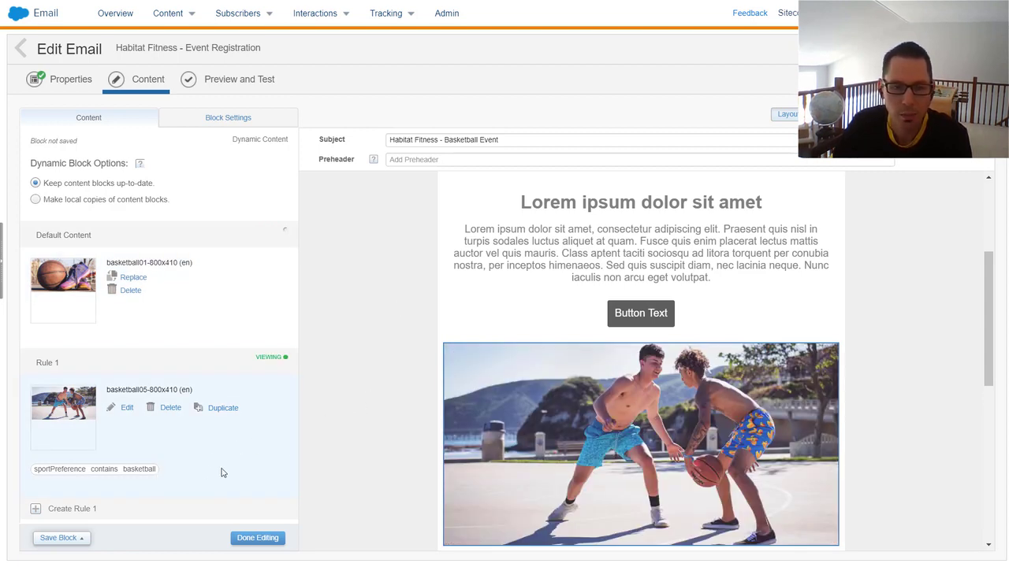
left_click(197, 293)
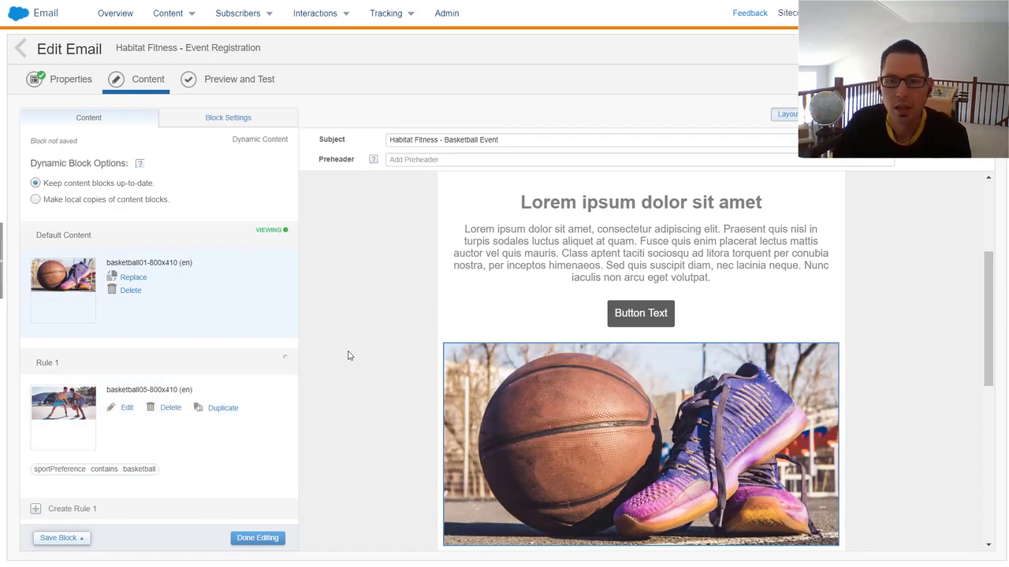